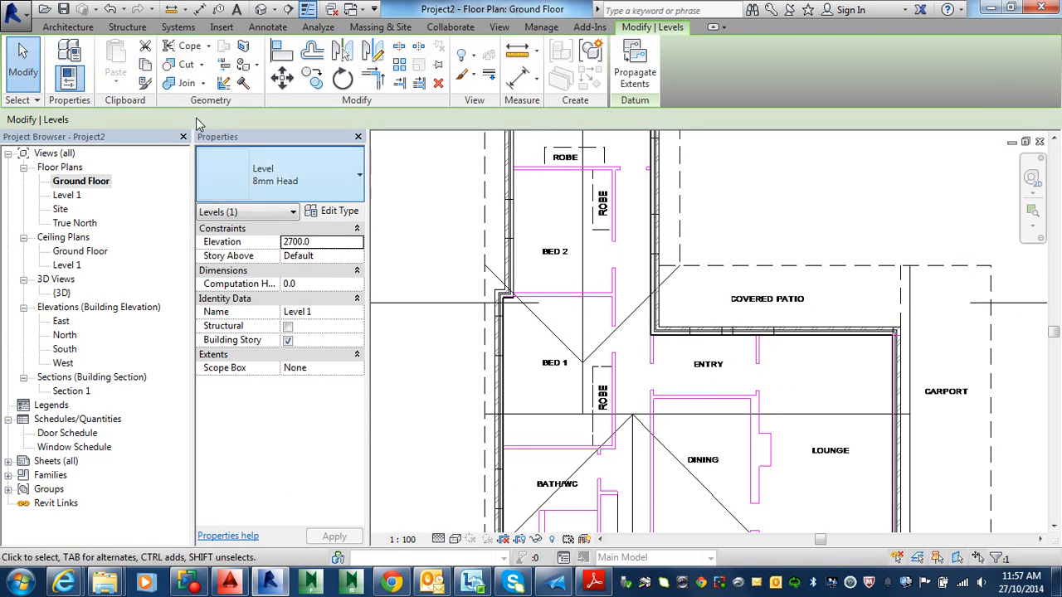
# - Measure the thickness of the internal wall end beside the Bed 2 door opening
pyautogui.scroll(5, 617, 280)
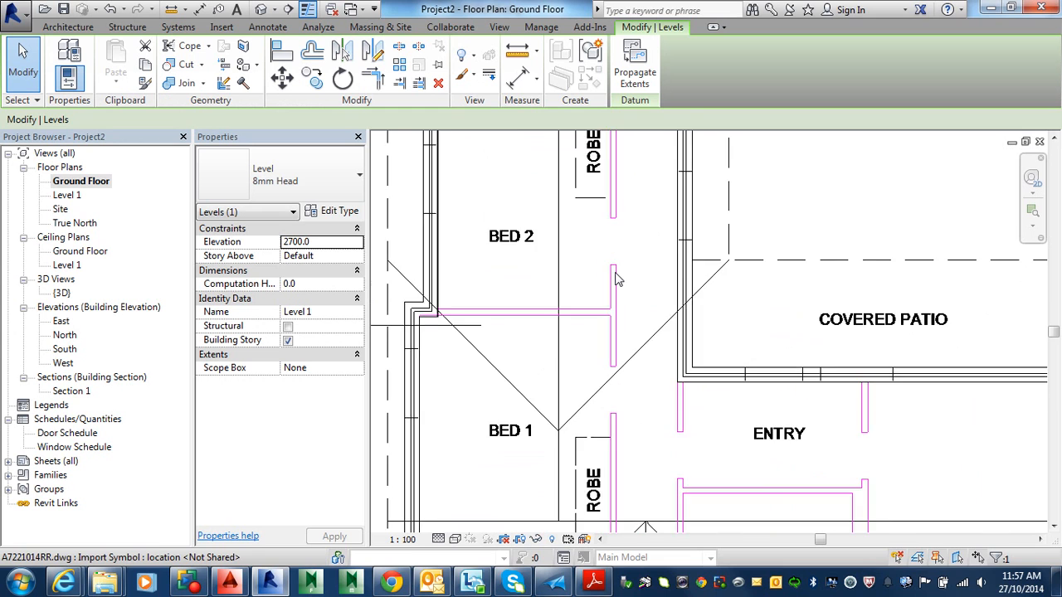
pyautogui.click(523, 62)
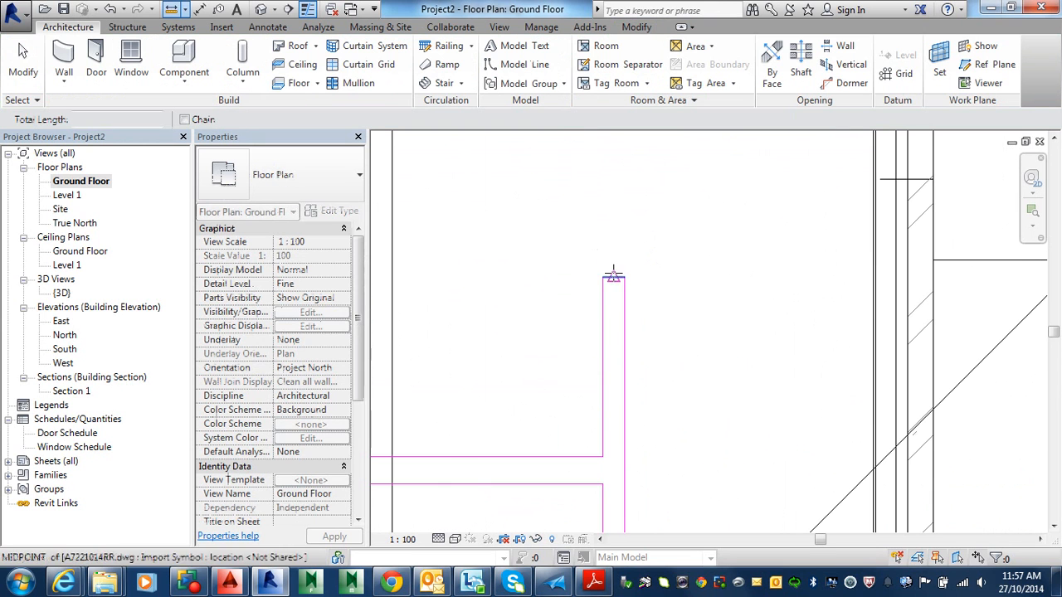
pyautogui.click(624, 278)
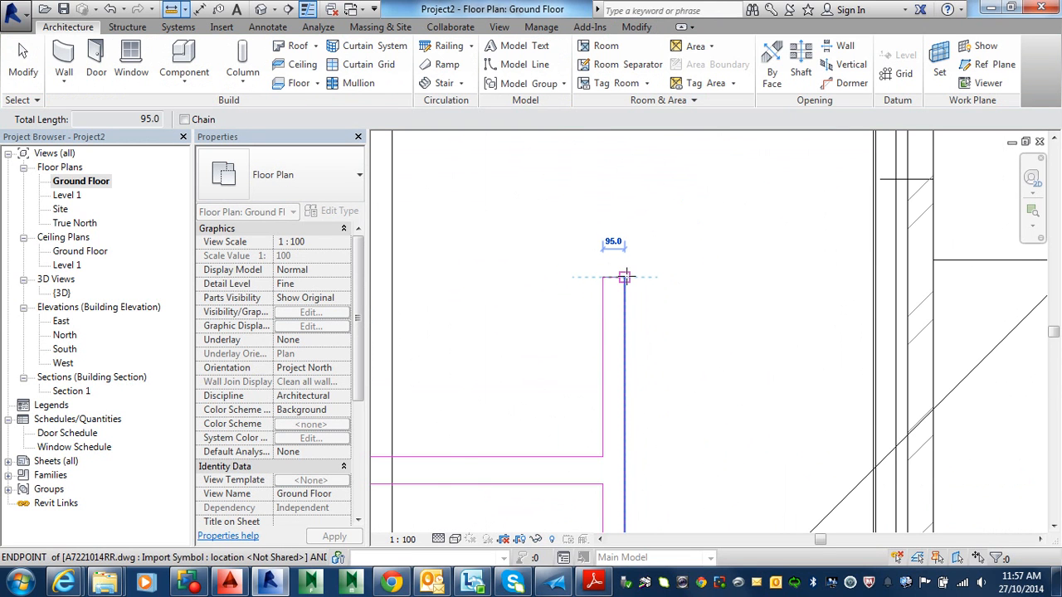
pyautogui.scroll(-5, 378, 259)
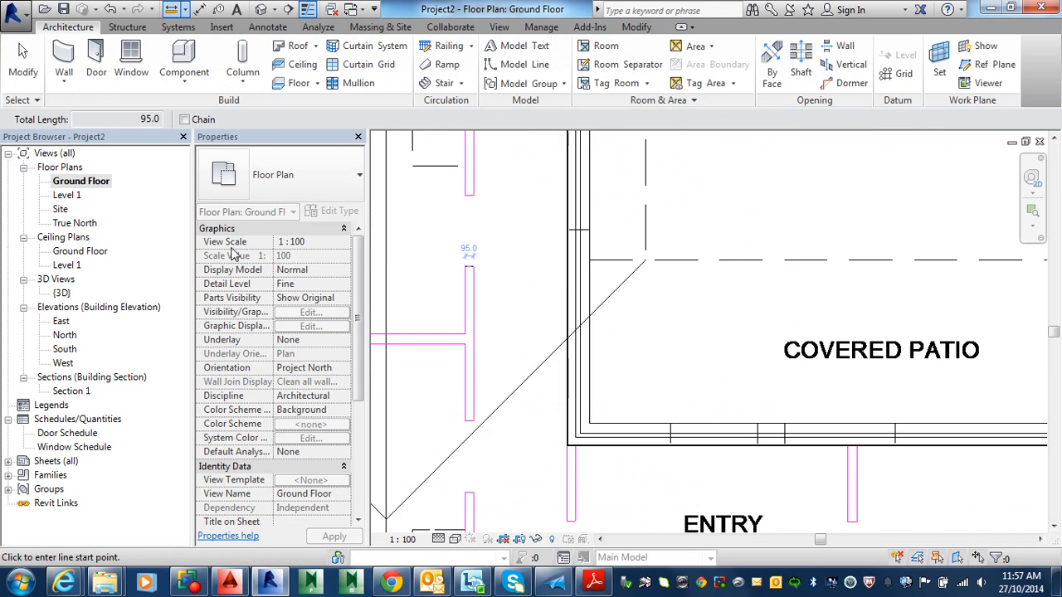
pyautogui.moveTo(401, 274); pyautogui.dragTo(674, 270, button='middle')
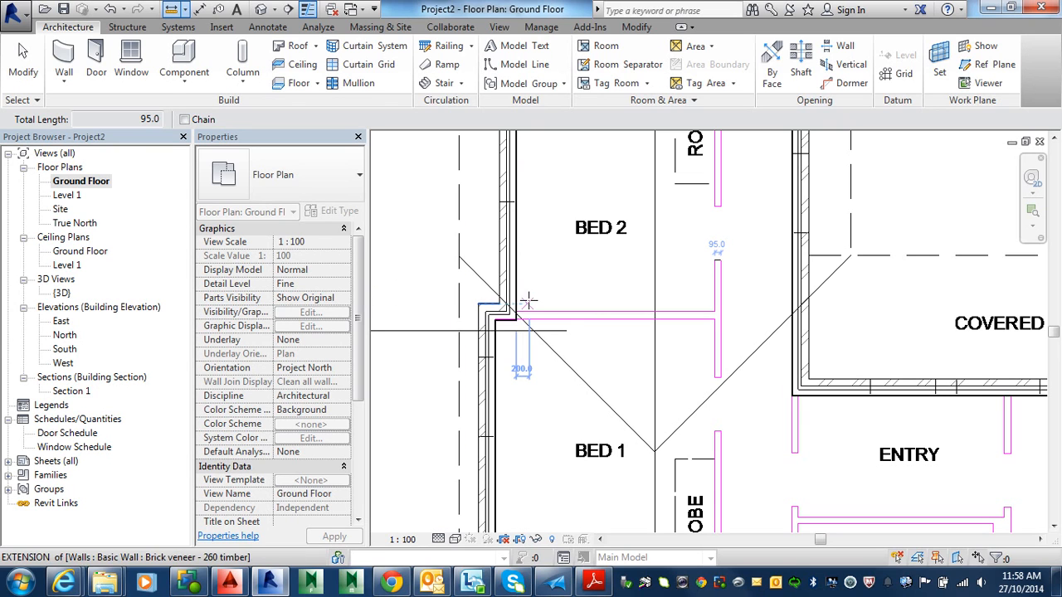
pyautogui.press('Escape')
# - Examine how the imported internal wall lines meet the brick veneer wall corners near Bed 1, Bed 2 and the Entry
pyautogui.scroll(7, 528, 311)
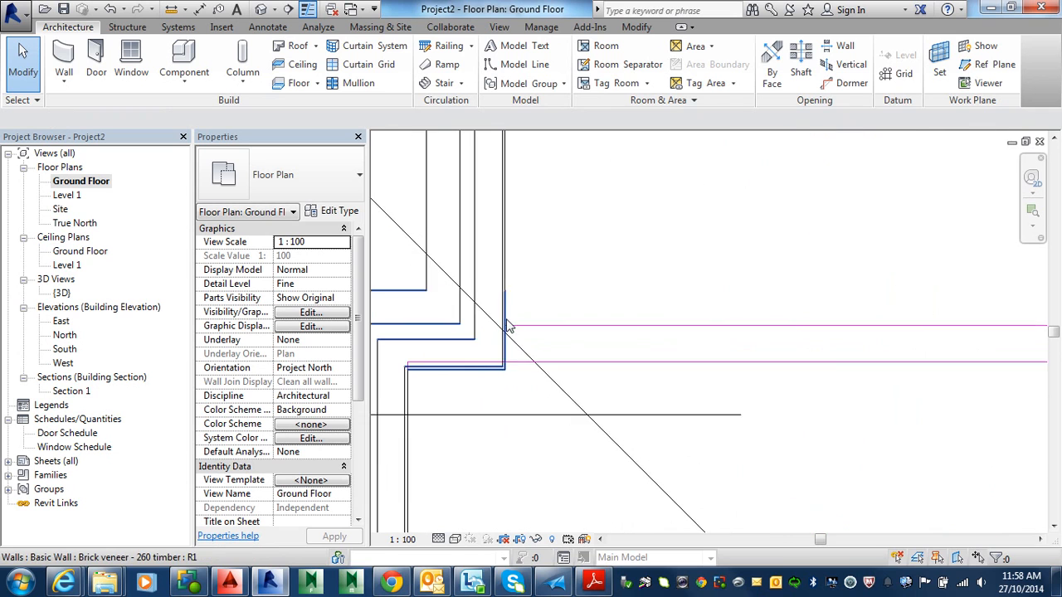
pyautogui.moveTo(646, 279); pyautogui.dragTo(747, 251, button='middle')
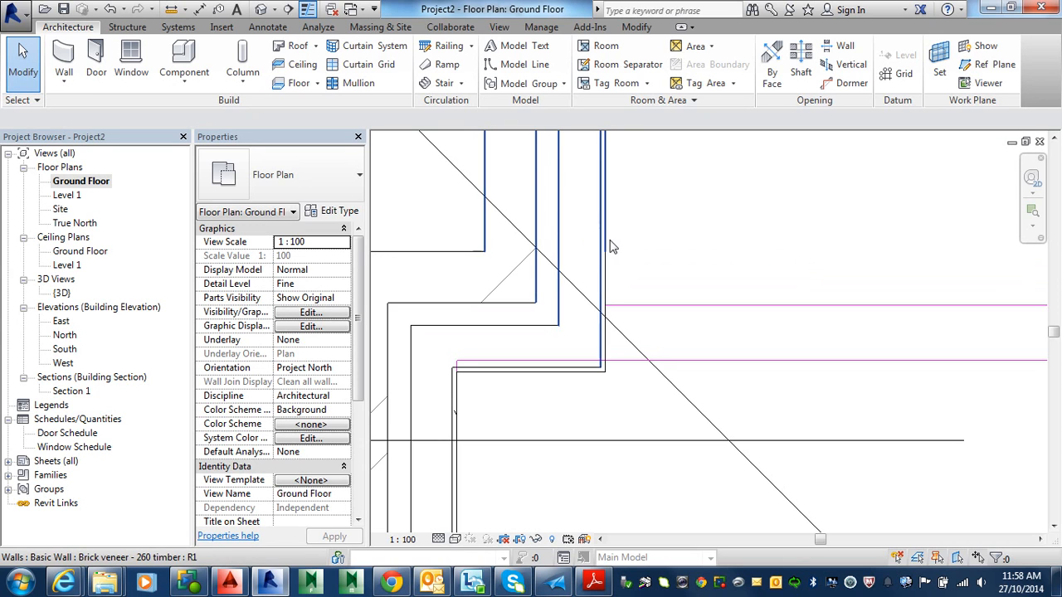
pyautogui.scroll(3, 602, 249)
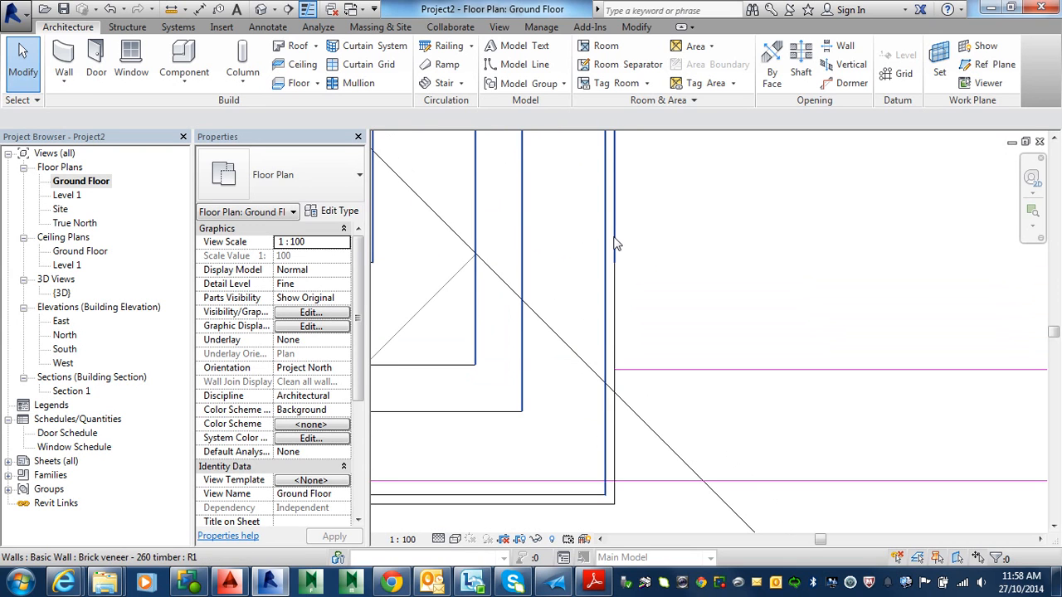
pyautogui.scroll(-4, 610, 249)
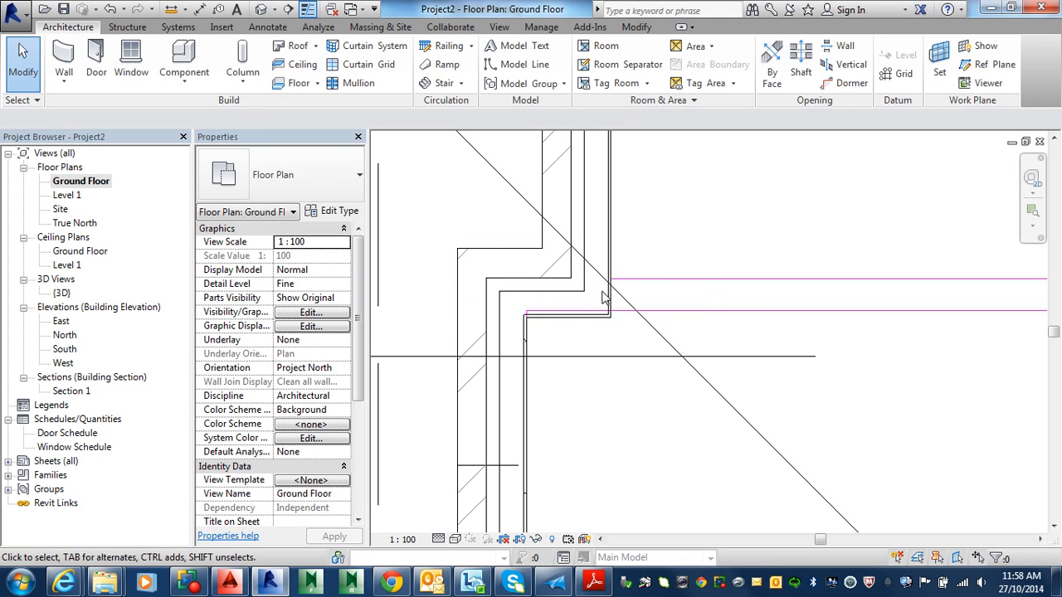
pyautogui.scroll(-5, 603, 300)
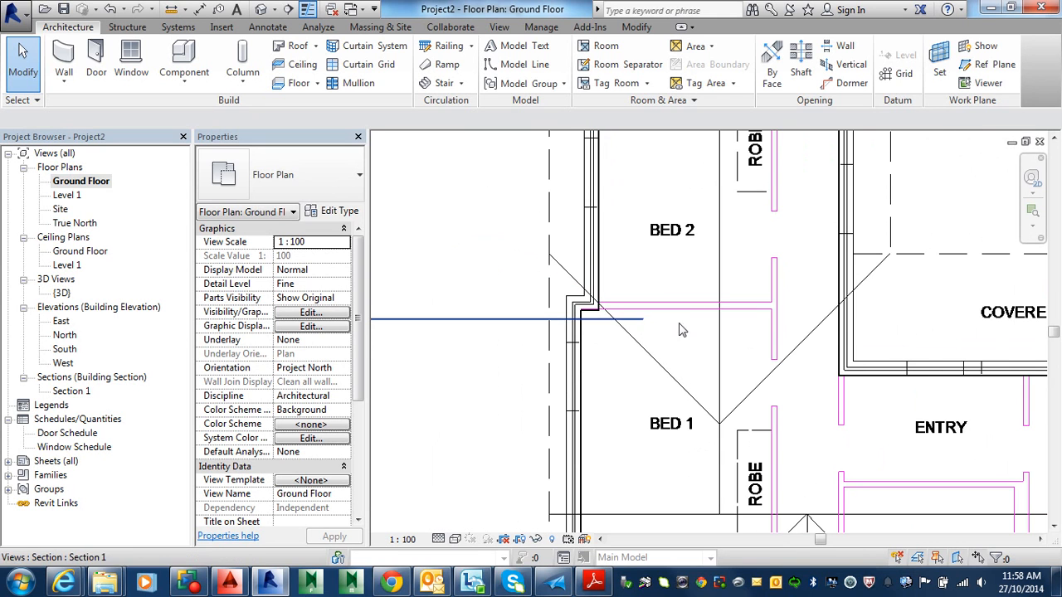
pyautogui.moveTo(679, 330); pyautogui.dragTo(517, 308, button='middle')
pyautogui.scroll(3, 529, 364)
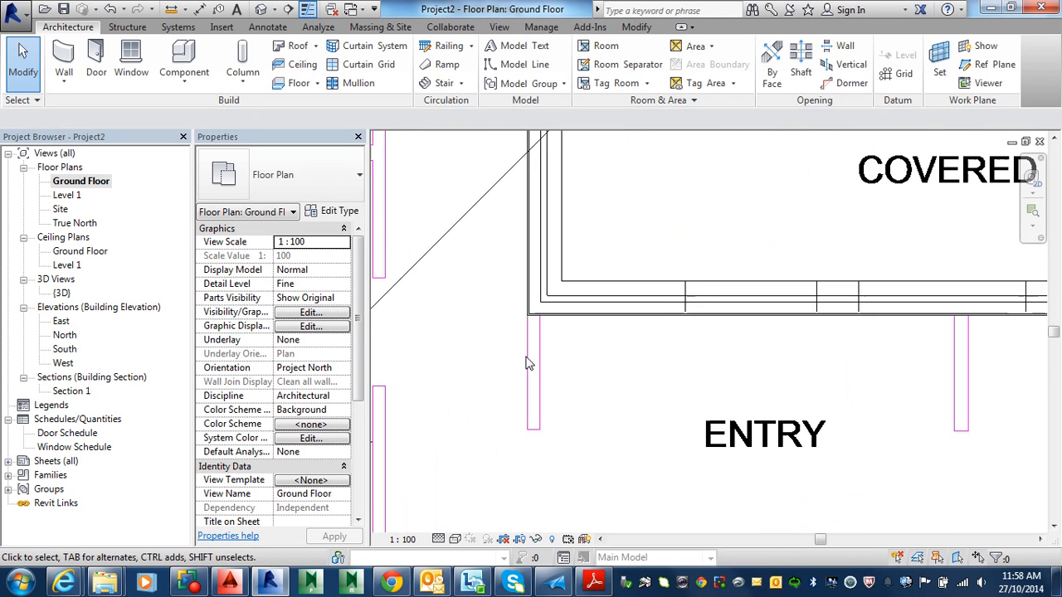
pyautogui.scroll(3, 528, 332)
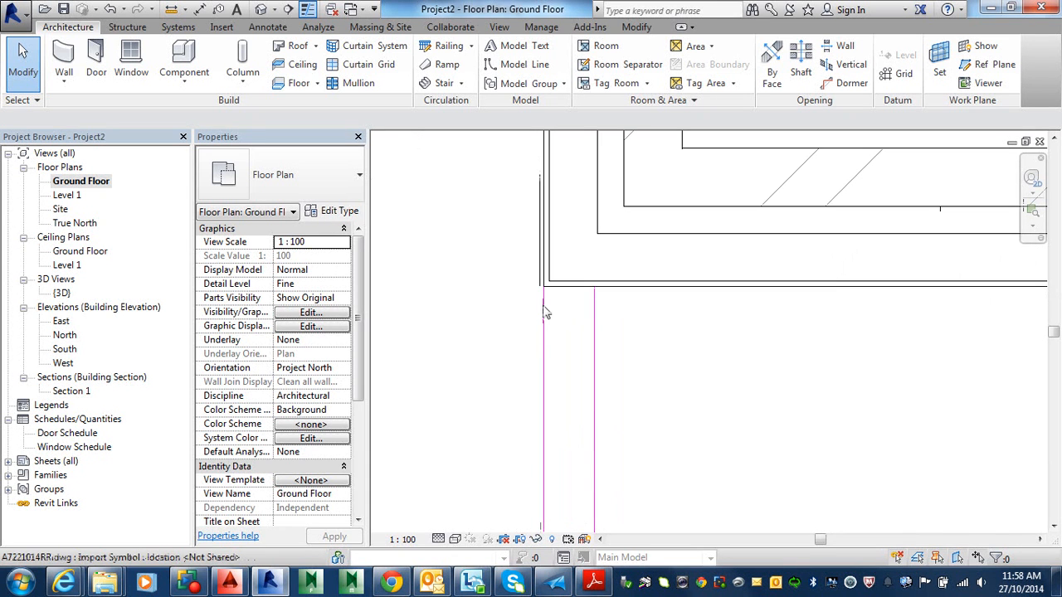
pyautogui.scroll(-5, 539, 315)
pyautogui.moveTo(536, 319); pyautogui.dragTo(1023, 332, button='middle')
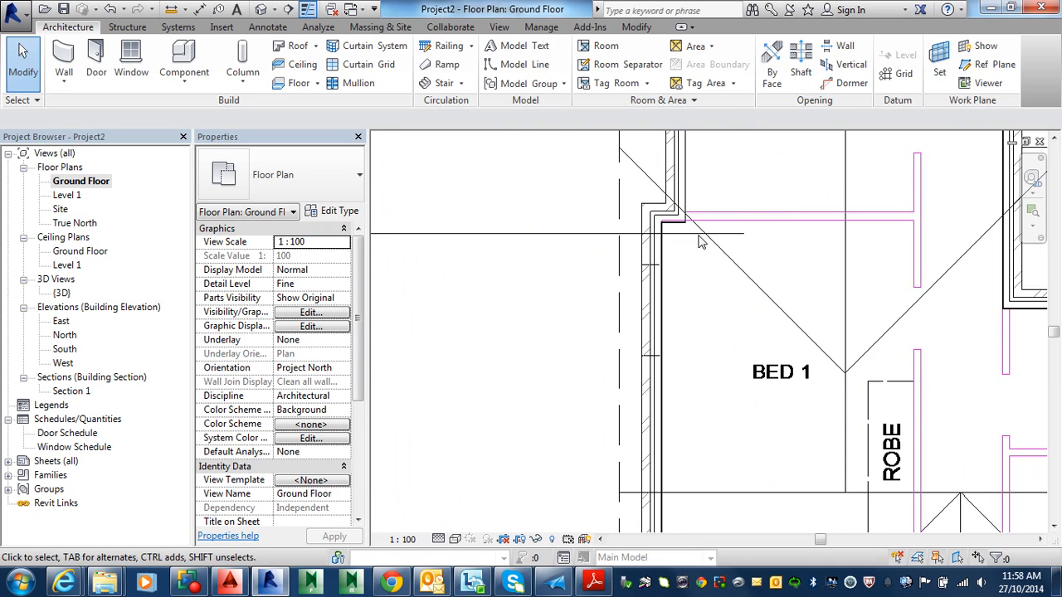
pyautogui.scroll(2, 695, 254)
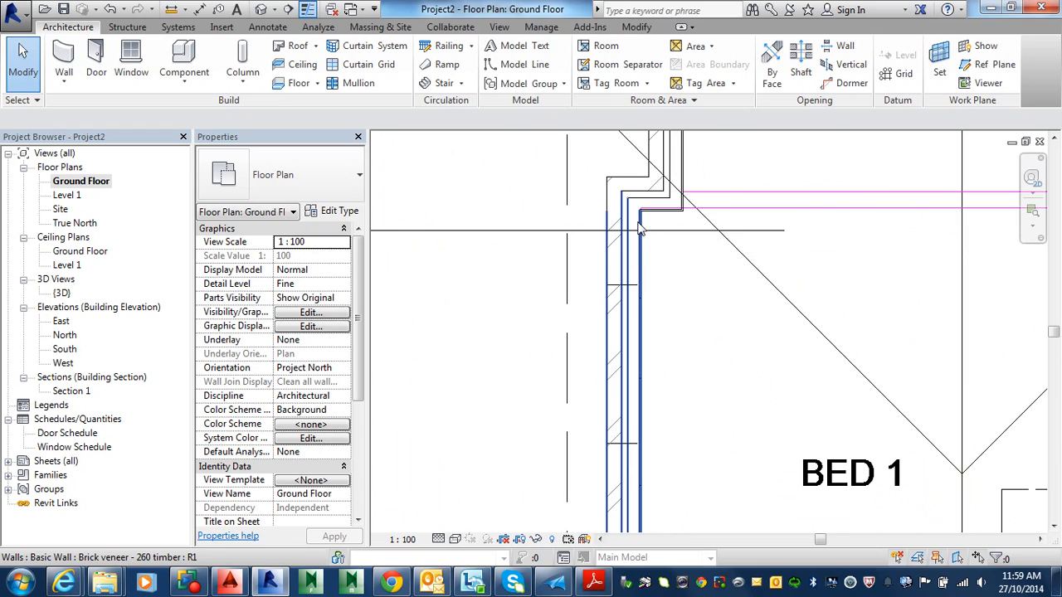
# - Switch to the A7221014RR drawing in AutoCAD
pyautogui.hotkey('alt', 'Tab')
pyautogui.hotkey('alt', 'Tab')
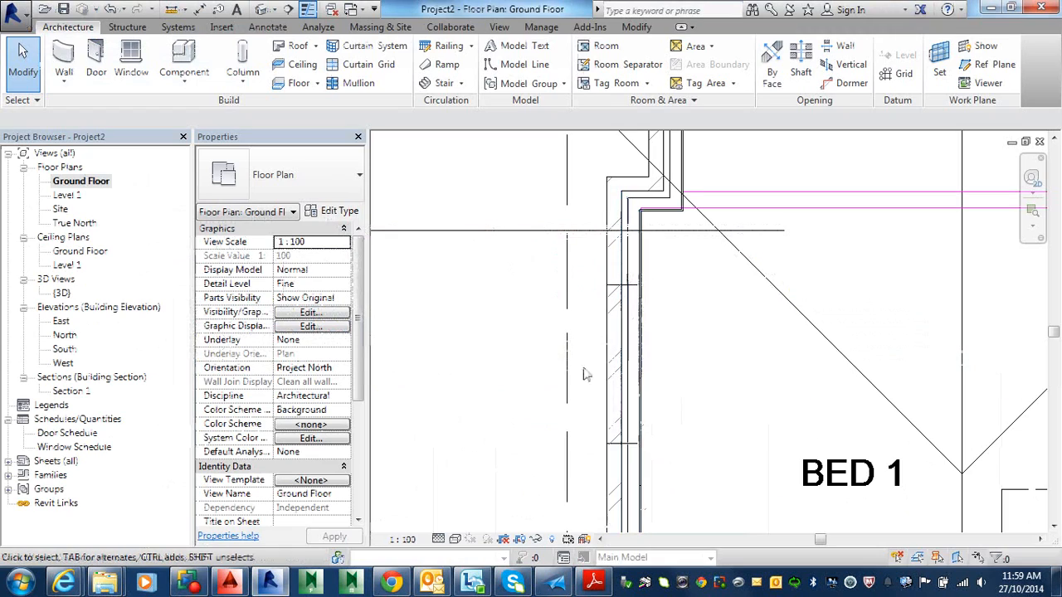
pyautogui.click(231, 583)
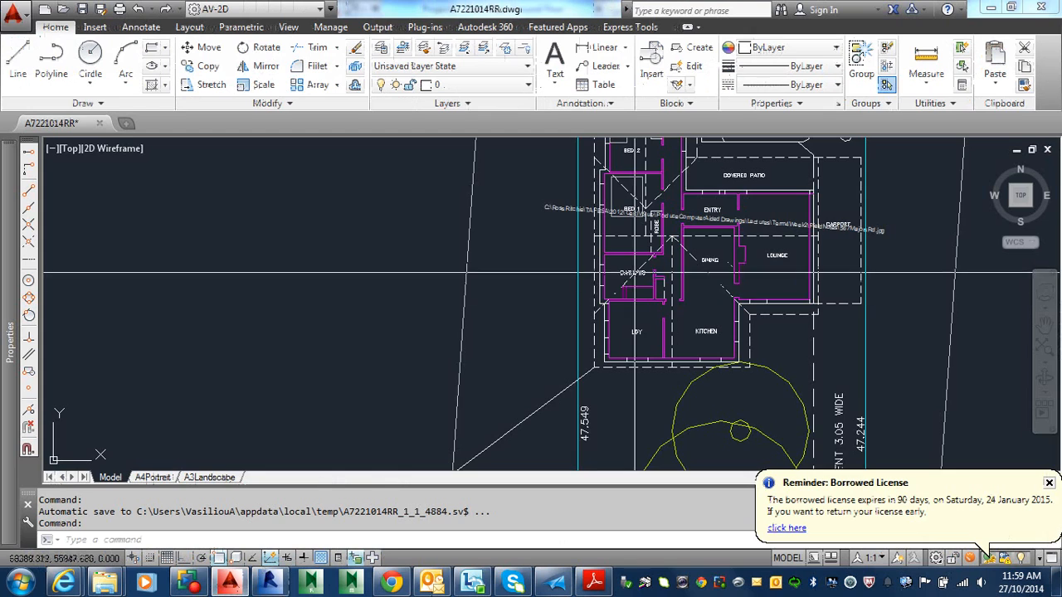
# - Measure the perpendicular distance from Bed 1's inner wall corner to the outer wall face at the step beside Bed 2
pyautogui.scroll(8, 595, 209)
pyautogui.scroll(-6, 605, 246)
pyautogui.moveTo(599, 157); pyautogui.dragTo(611, 415, button='middle')
pyautogui.scroll(4, 584, 267)
pyautogui.scroll(6, 565, 212)
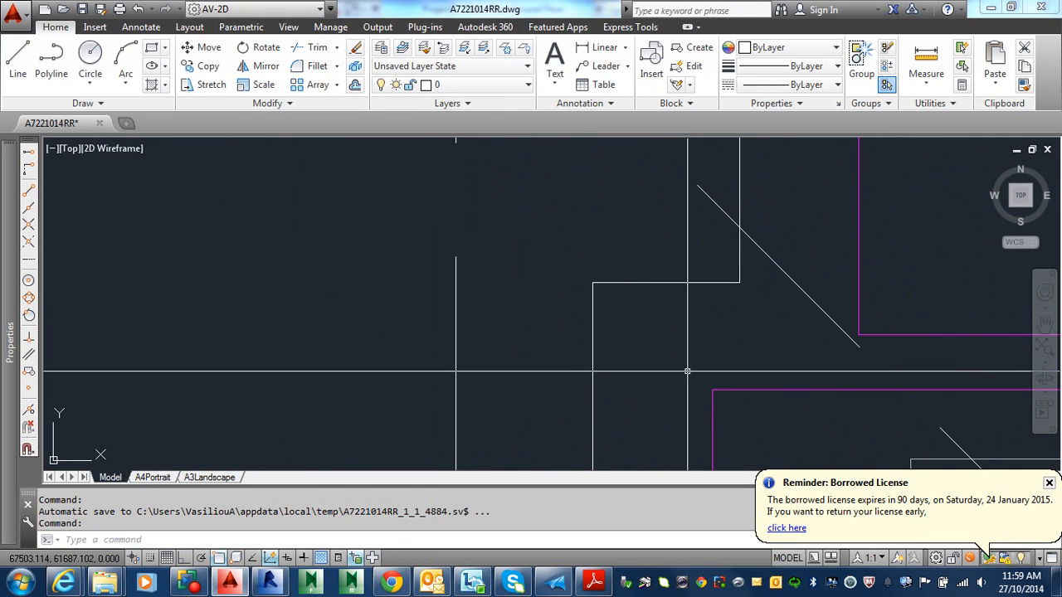
pyautogui.write('di')
pyautogui.press('Return')
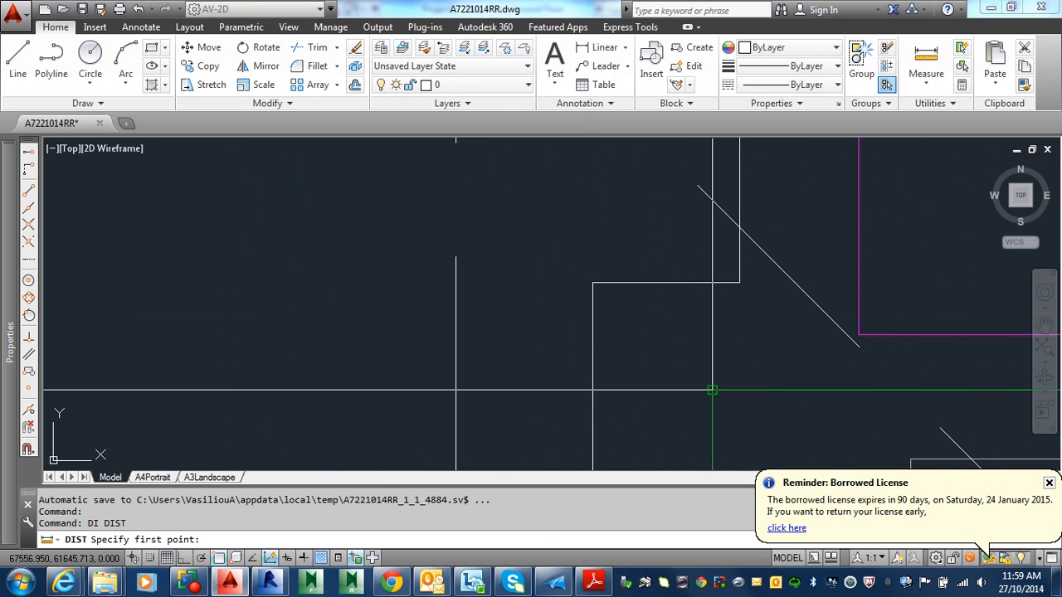
pyautogui.click(738, 283)
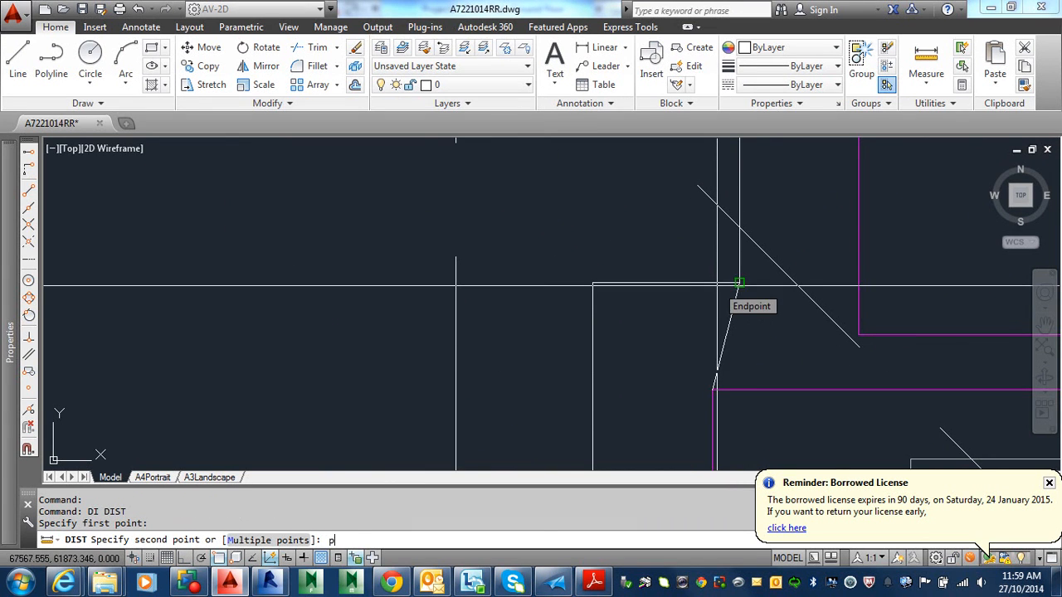
pyautogui.write('per')
pyautogui.press('space')
pyautogui.click(717, 284)
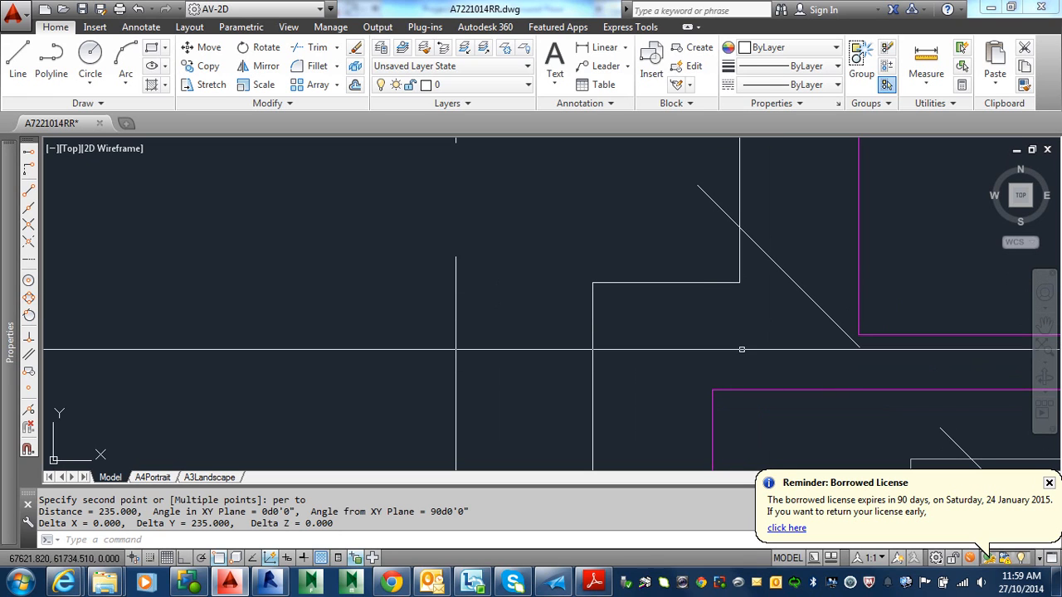
pyautogui.scroll(-4, 742, 359)
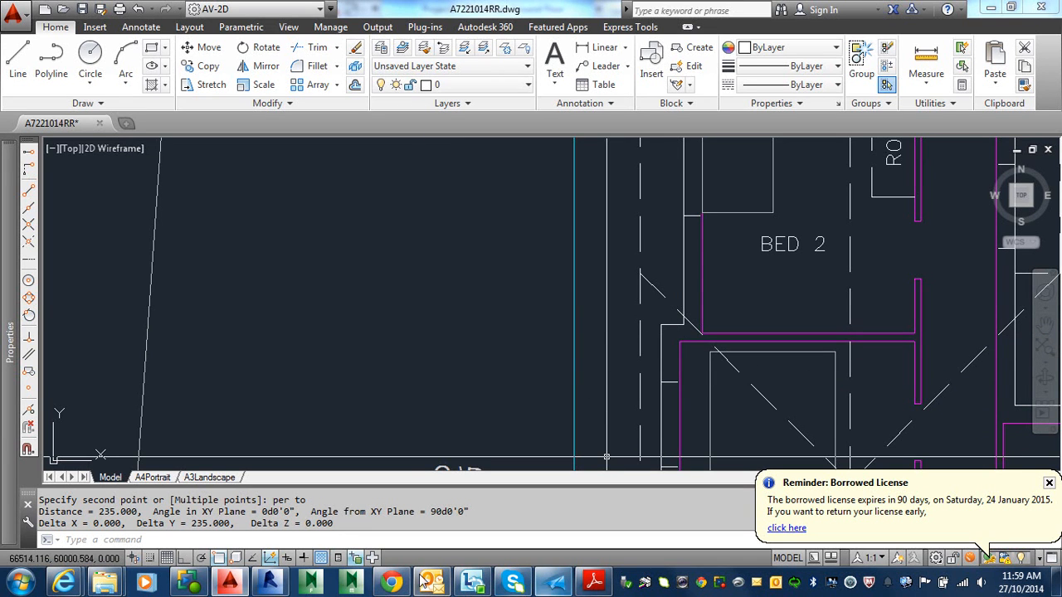
# - Return to the Revit Ground Floor plan and start placing a structural wall
pyautogui.click(350, 581)
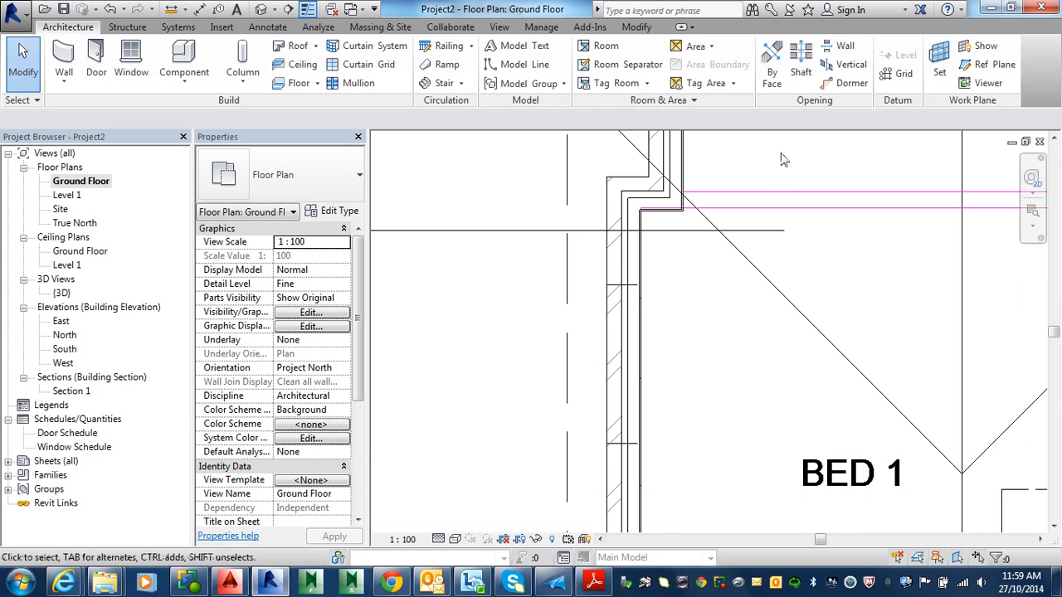
pyautogui.scroll(-2, 730, 465)
pyautogui.moveTo(680, 360); pyautogui.dragTo(551, 333, button='middle')
pyautogui.scroll(-2, 610, 331)
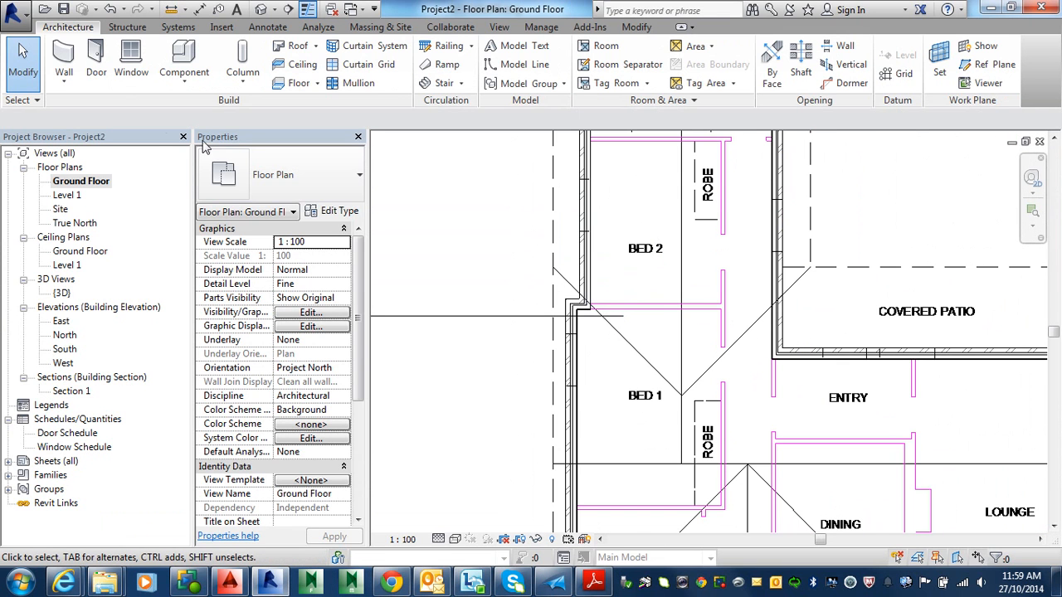
pyautogui.click(64, 80)
pyautogui.click(80, 136)
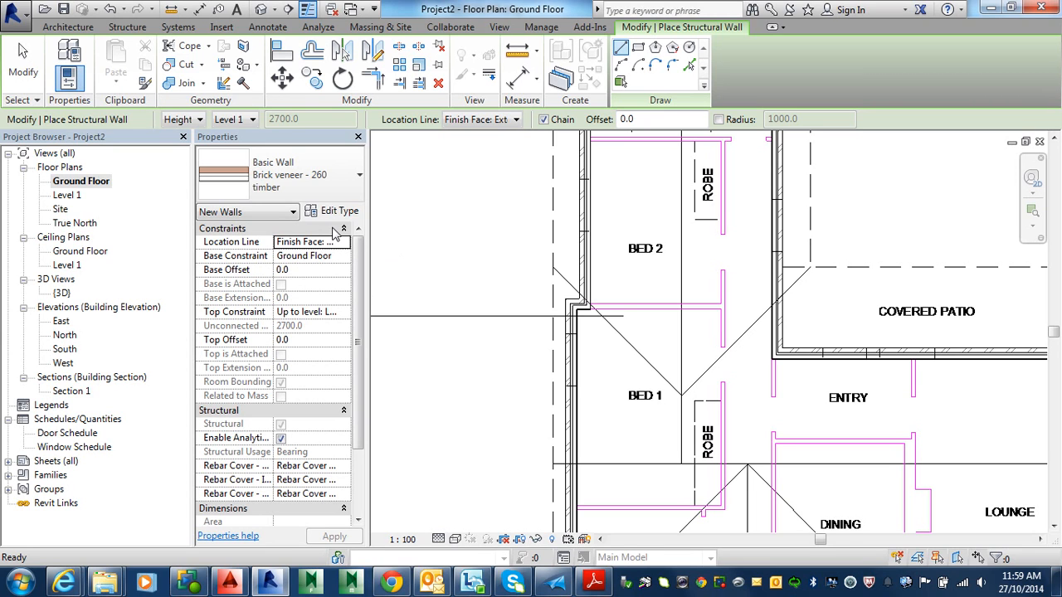
# - Set the new wall's type to Stud timber - 70, and change it to Stud timber - 90
pyautogui.click(352, 184)
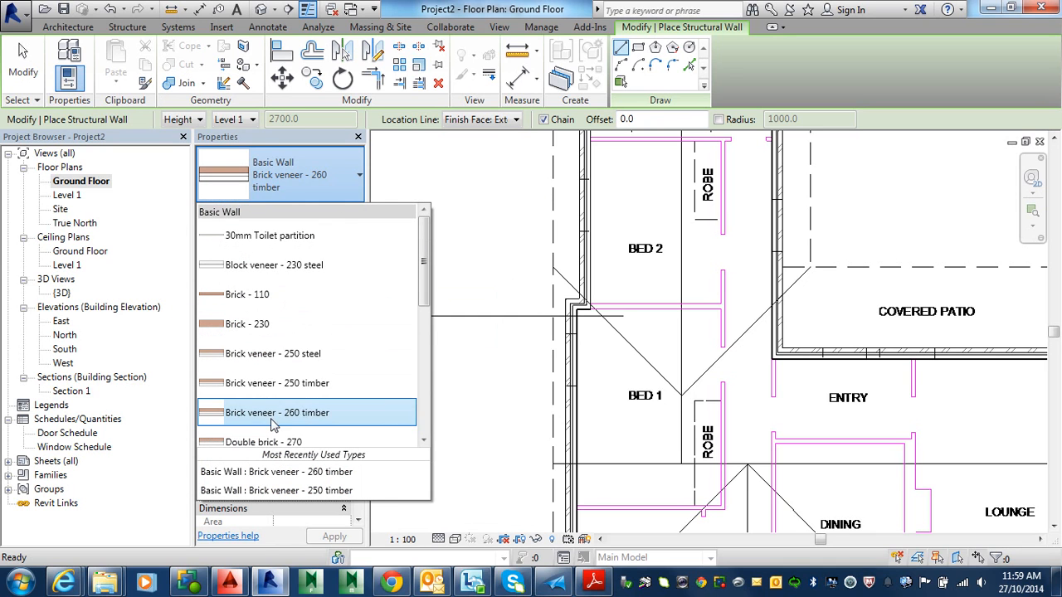
pyautogui.scroll(-1, 277, 419)
pyautogui.scroll(-2, 287, 424)
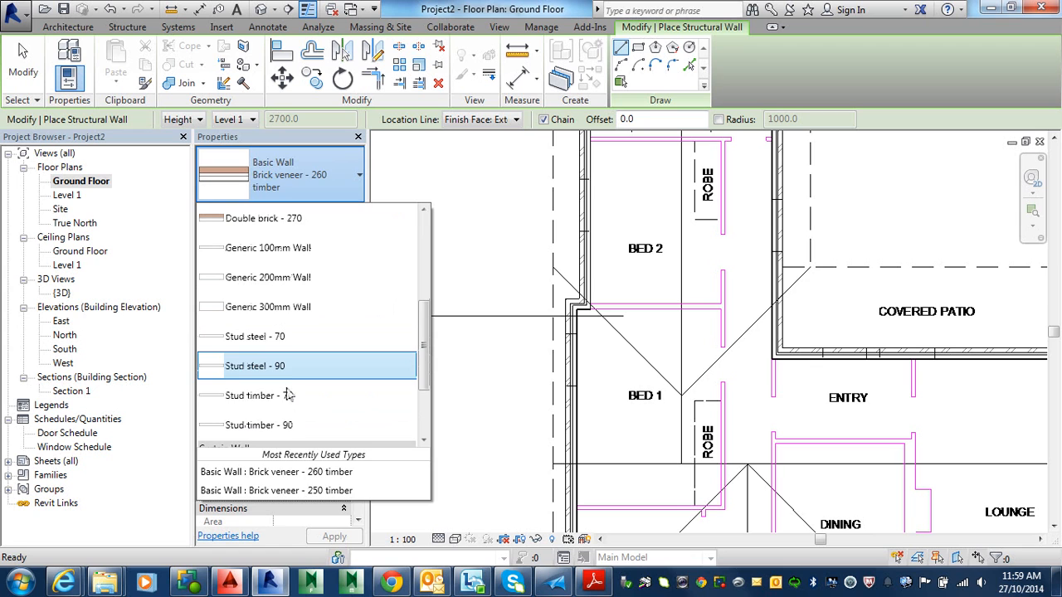
pyautogui.click(289, 397)
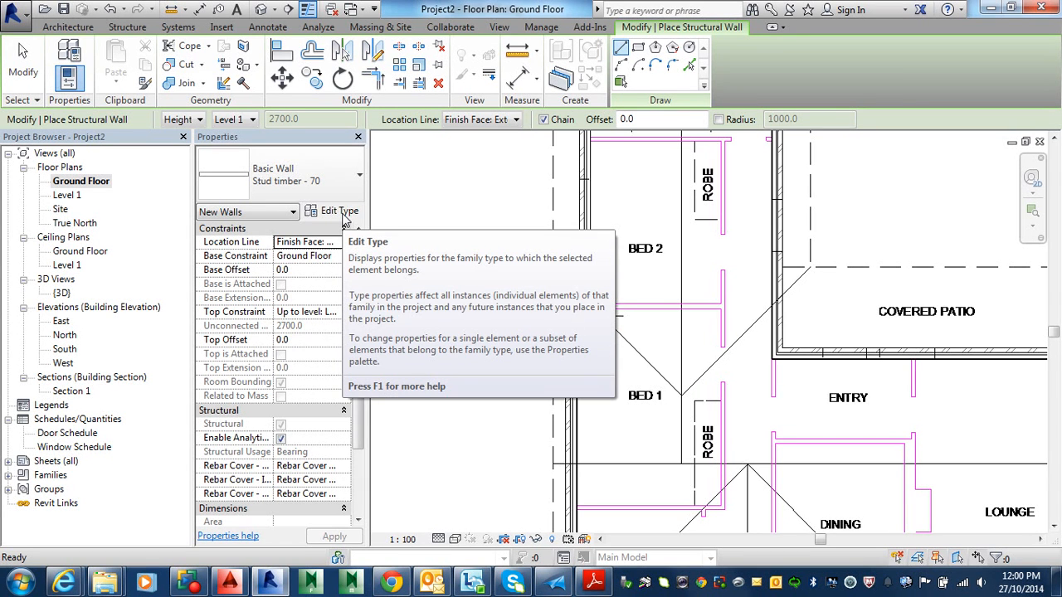
pyautogui.click(315, 176)
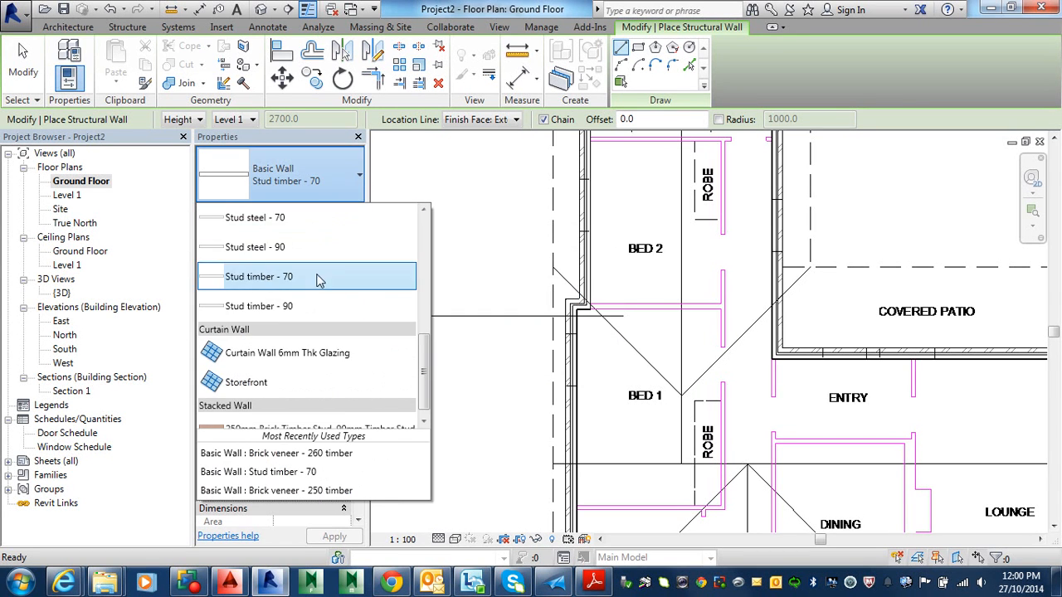
pyautogui.click(308, 305)
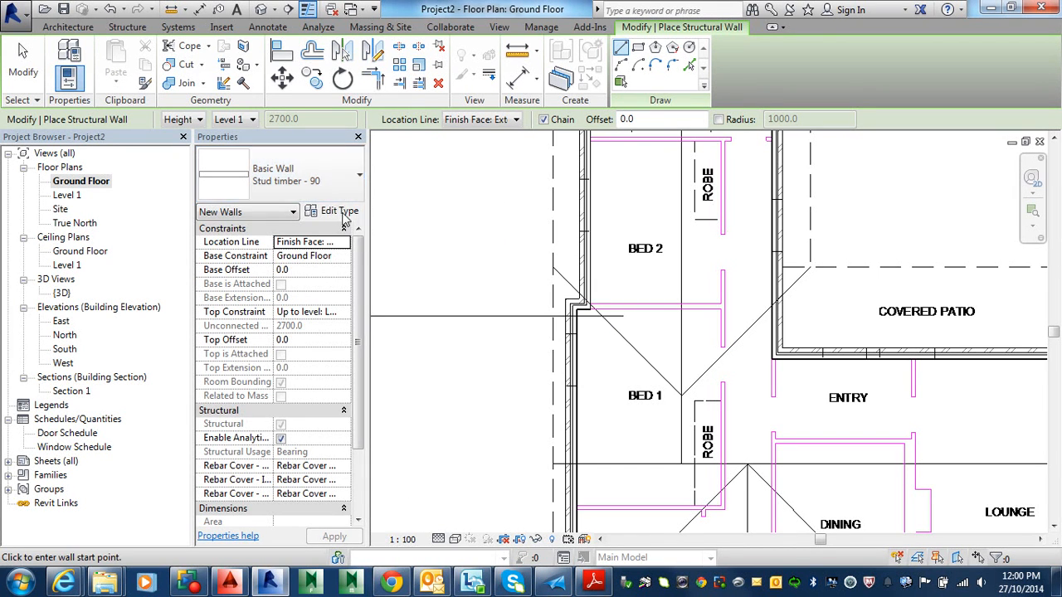
# - Browse the available wall types and set the new wall's type to Brick veneer - 260 timber
pyautogui.click(346, 184)
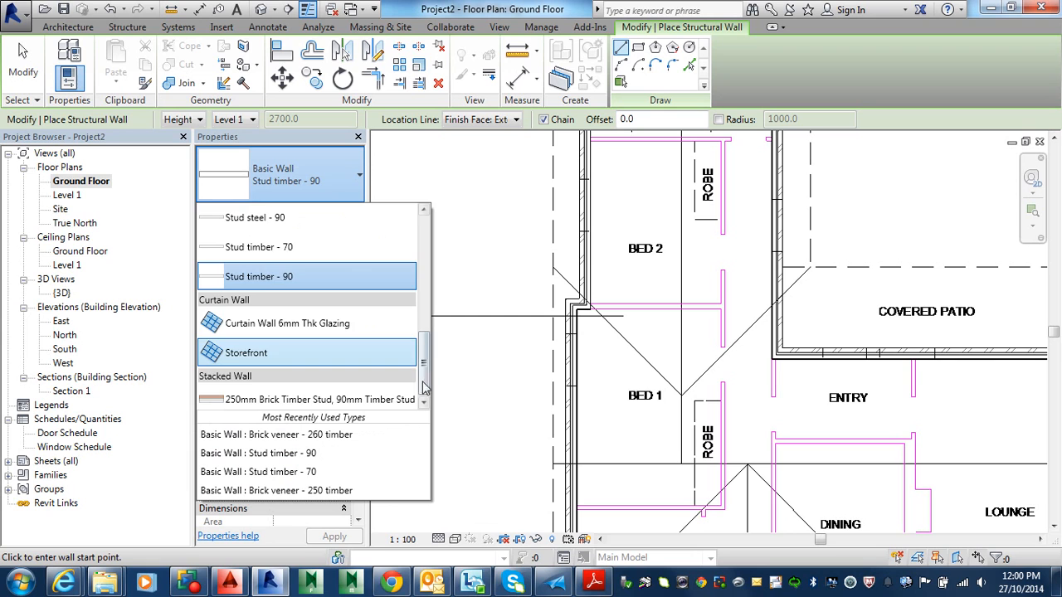
pyautogui.moveTo(423, 365); pyautogui.dragTo(432, 234)
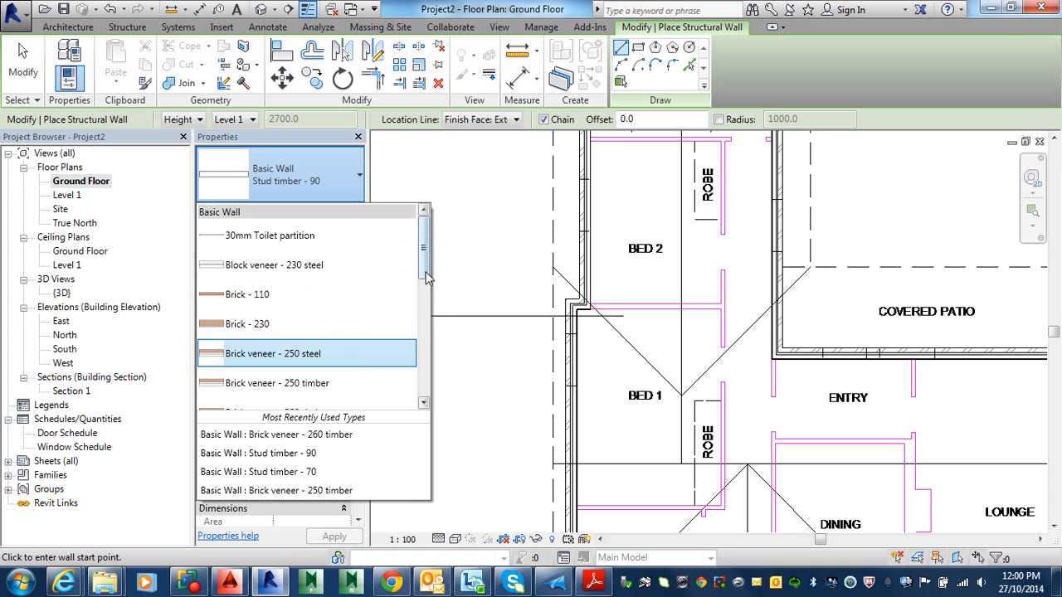
pyautogui.moveTo(427, 275); pyautogui.dragTo(427, 284)
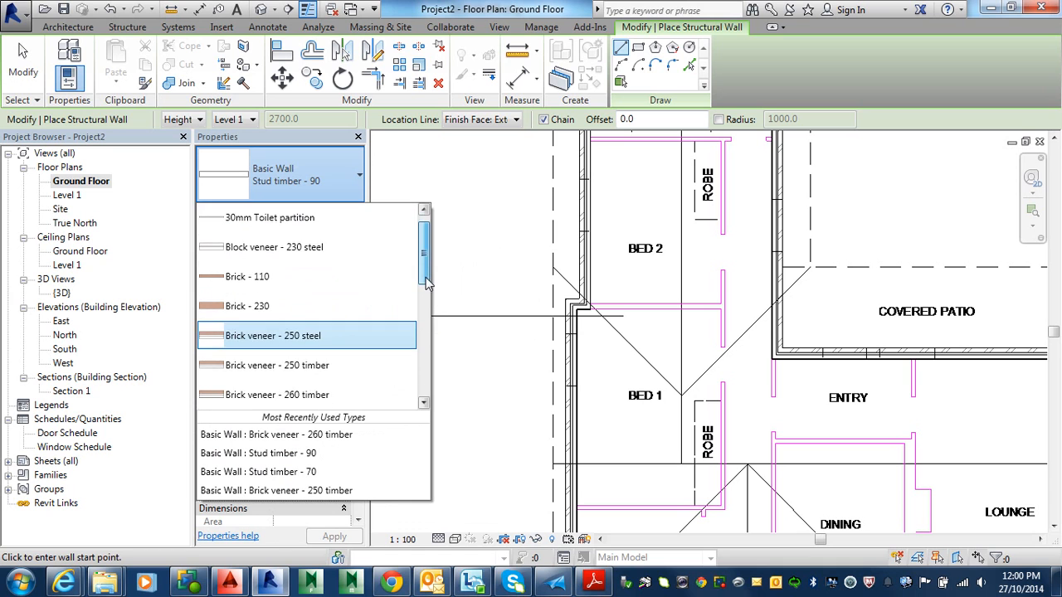
pyautogui.click(346, 196)
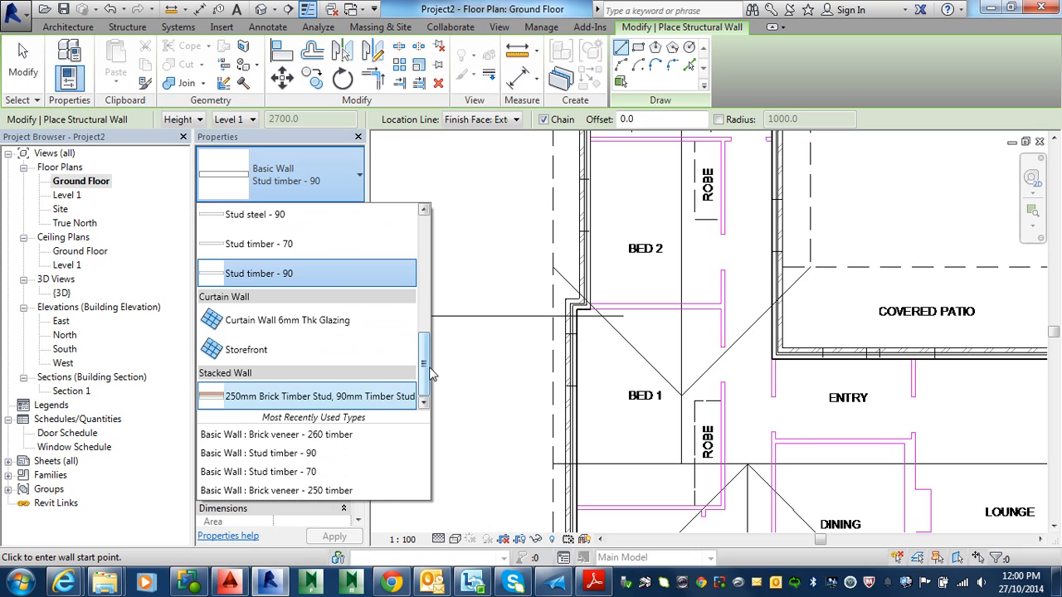
pyautogui.moveTo(425, 373); pyautogui.dragTo(428, 279)
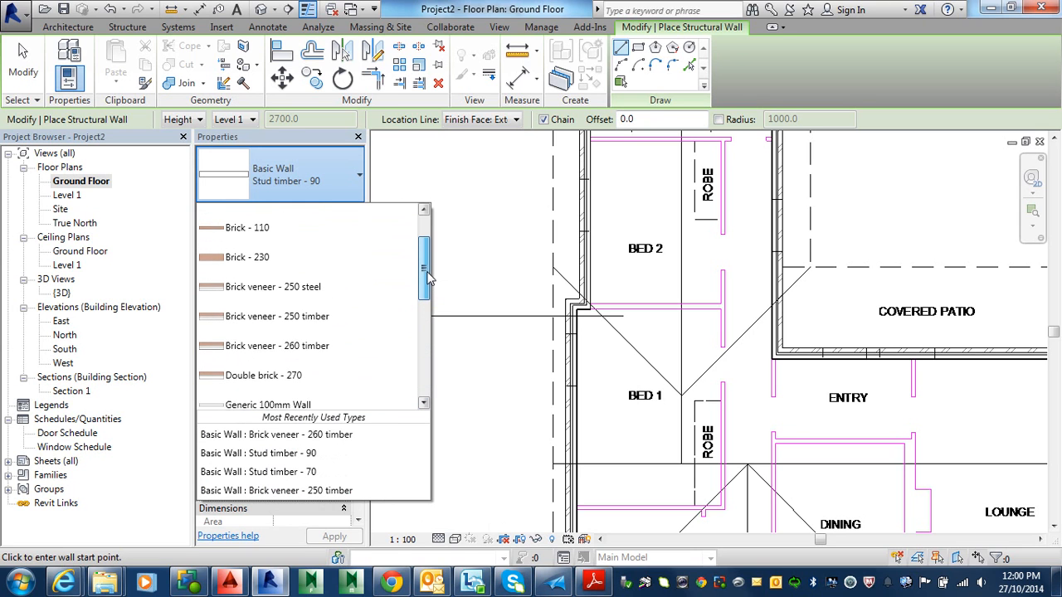
pyautogui.click(351, 347)
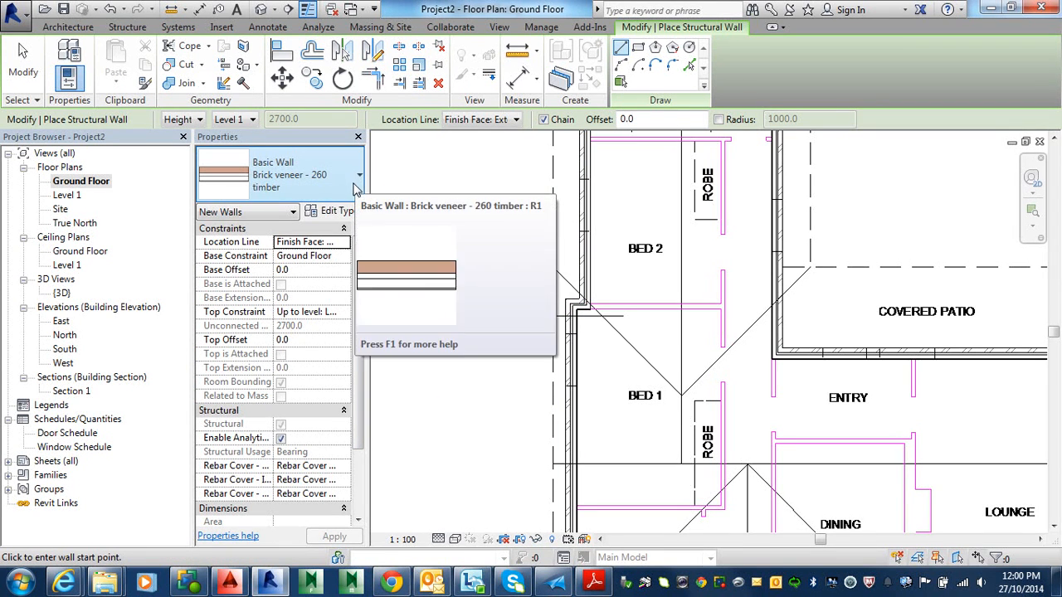
# - Edit the Brick veneer - 260 timber structure: delete the interior Gypsum Wall Board layer and set the Timber layer's thickness to 100
pyautogui.click(342, 211)
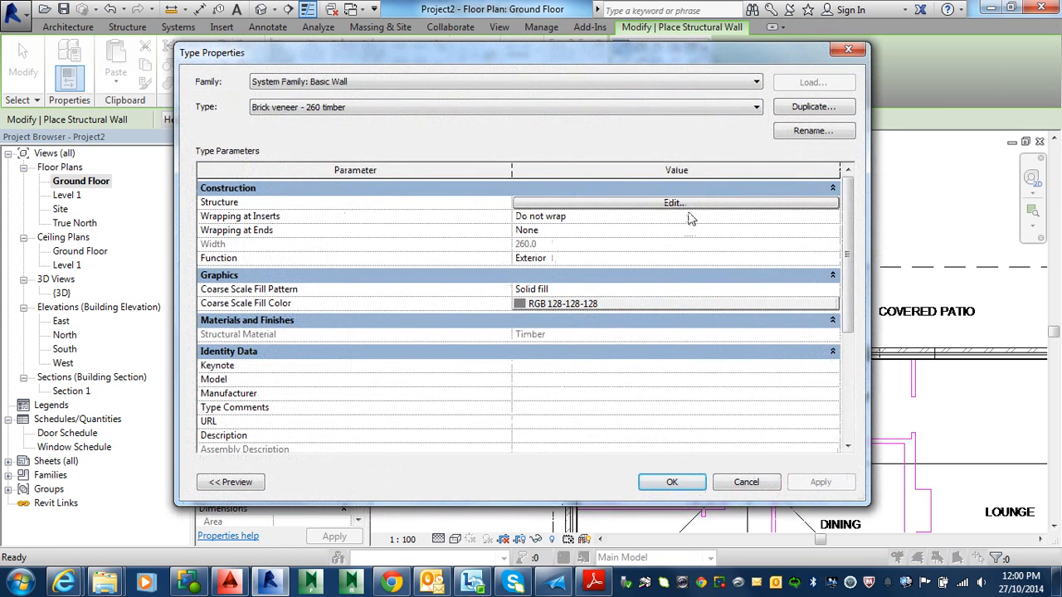
pyautogui.click(689, 207)
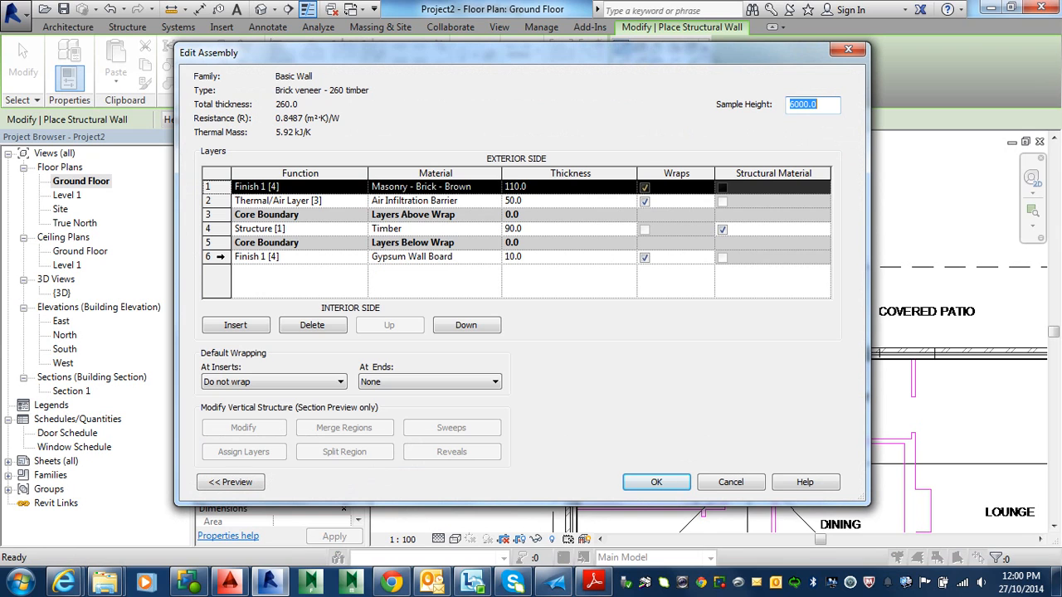
pyautogui.click(221, 256)
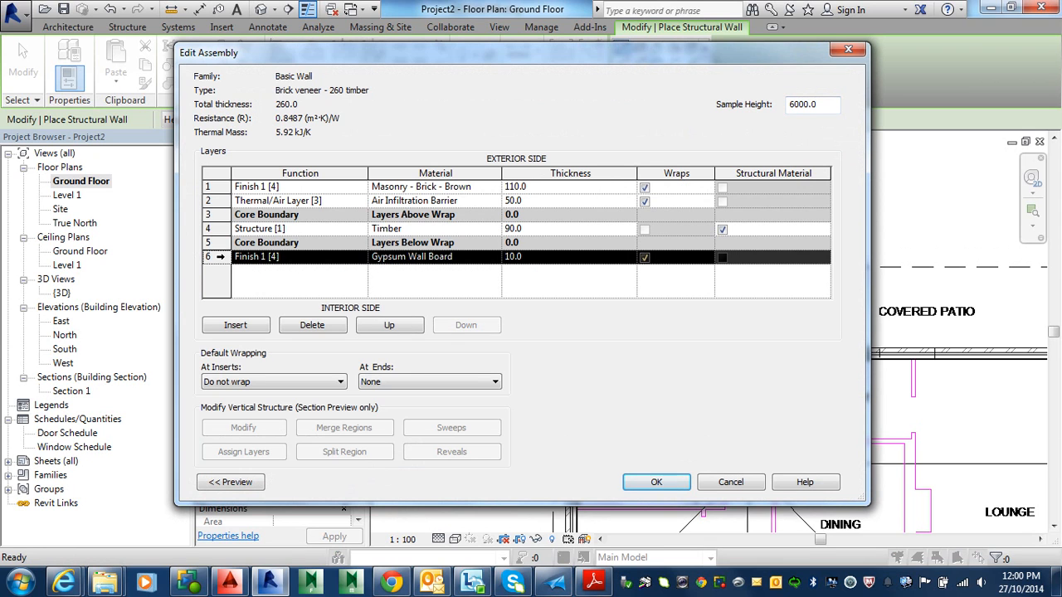
pyautogui.click(308, 326)
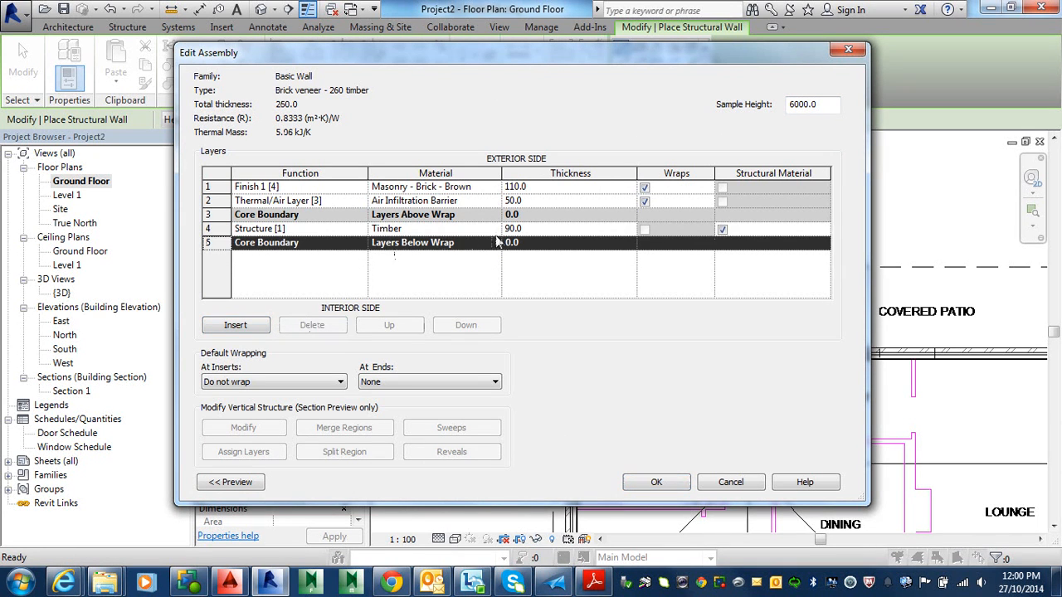
pyautogui.click(526, 233)
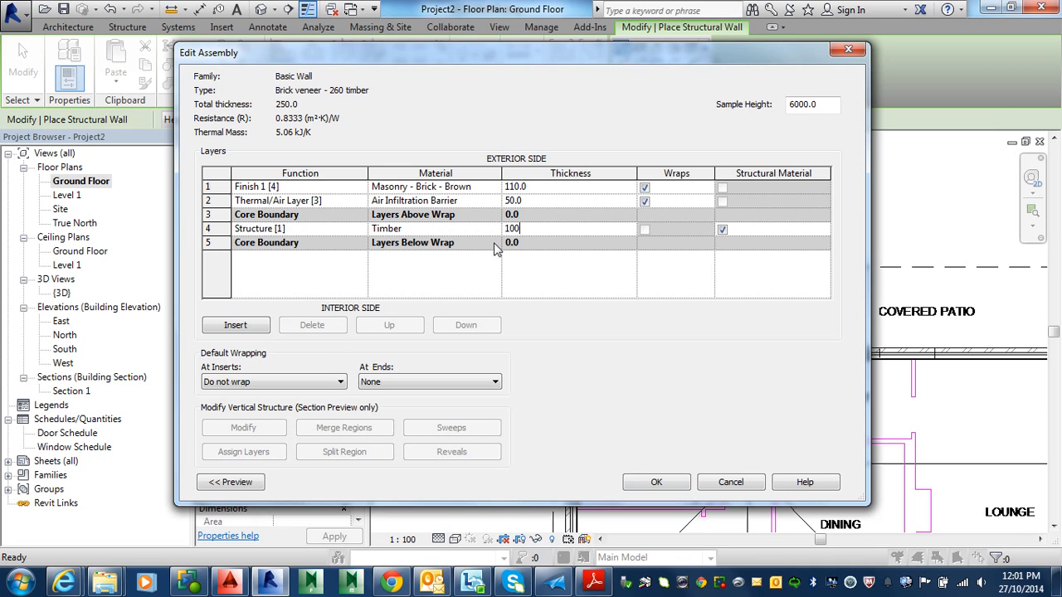
pyautogui.click(664, 483)
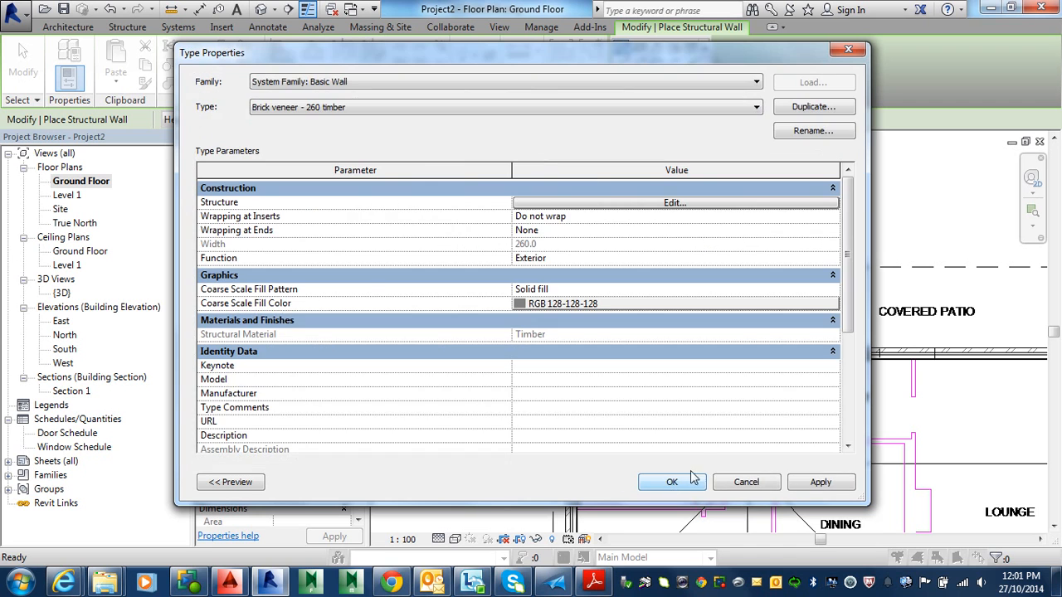
pyautogui.click(674, 482)
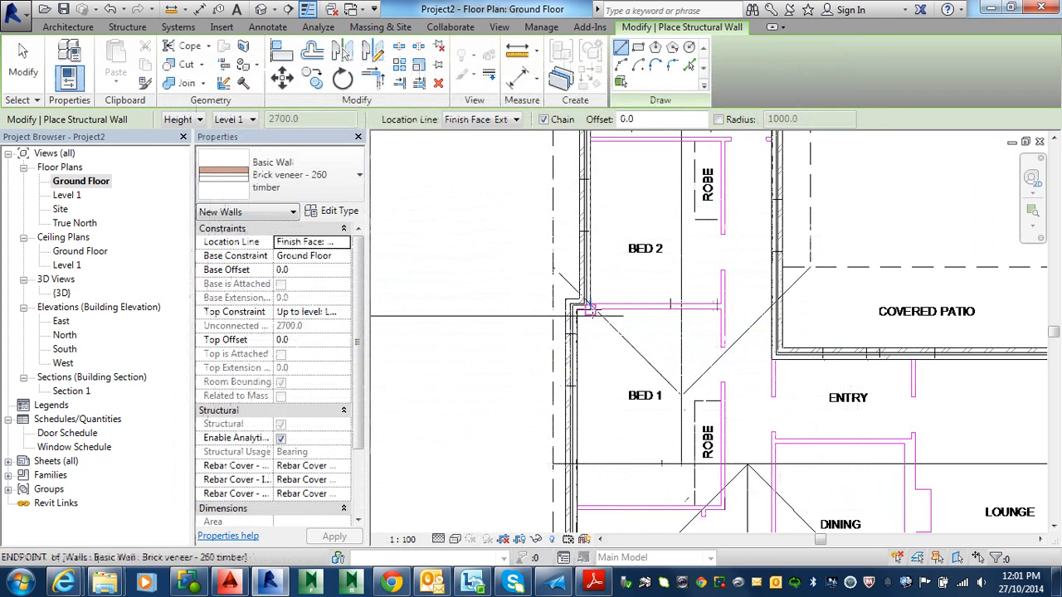
# - Examine how the external walls match the CAD plan at the Bed 1 and Bath/WC steps and along the laundry
pyautogui.scroll(6, 589, 308)
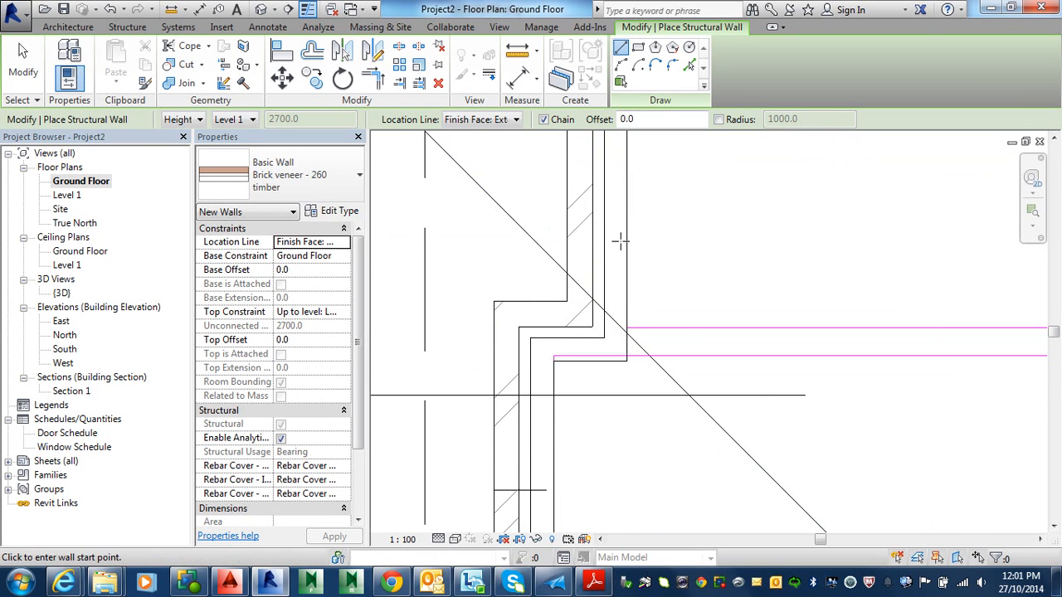
pyautogui.scroll(-5, 621, 240)
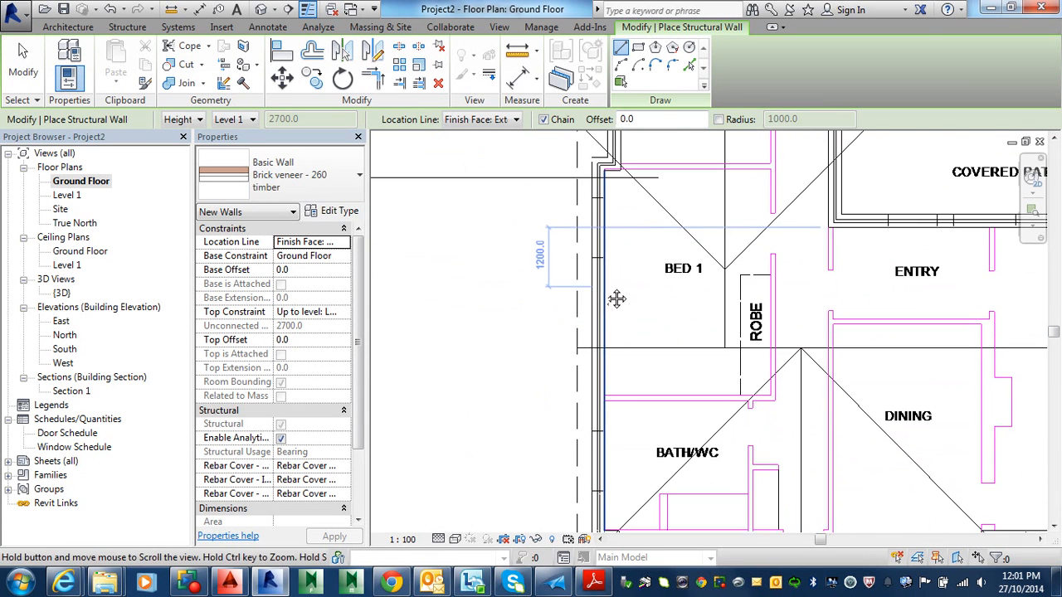
pyautogui.scroll(5, 568, 398)
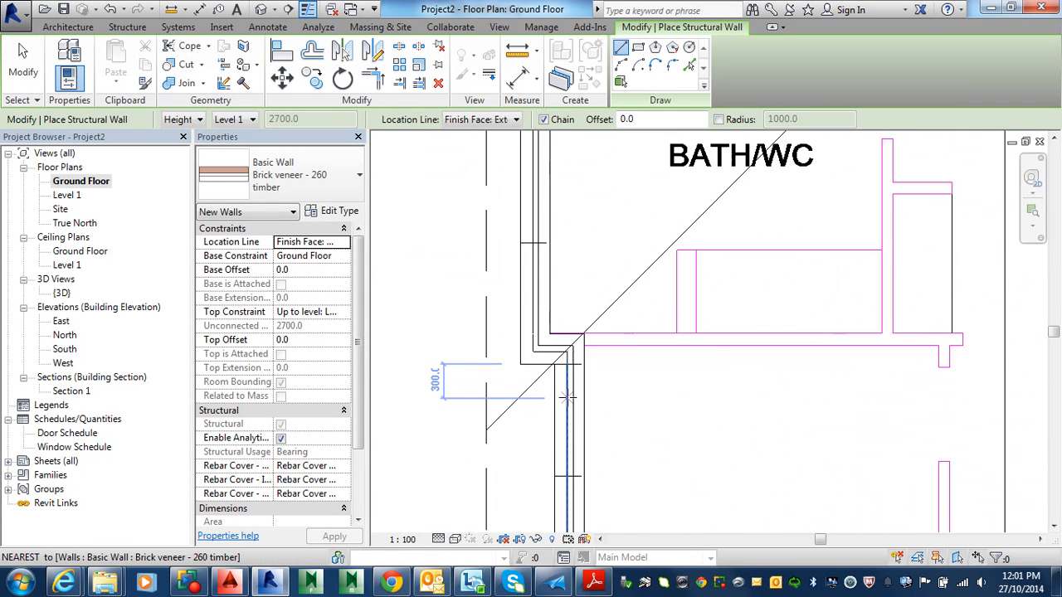
pyautogui.moveTo(567, 398); pyautogui.dragTo(633, 279, button='middle')
pyautogui.scroll(-4, 576, 455)
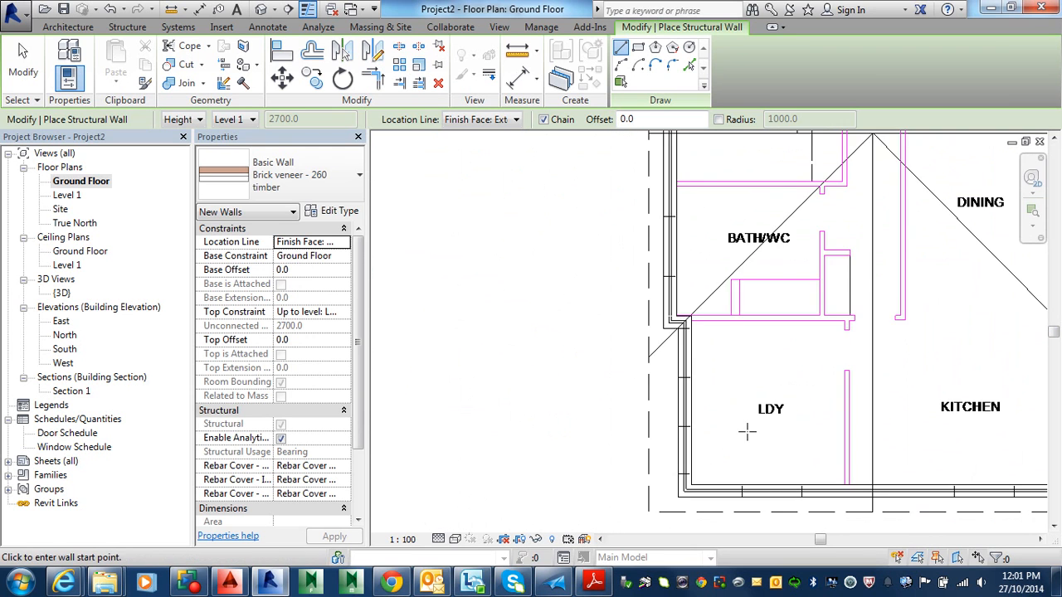
pyautogui.moveTo(746, 431); pyautogui.dragTo(614, 402, button='middle')
pyautogui.scroll(4, 711, 487)
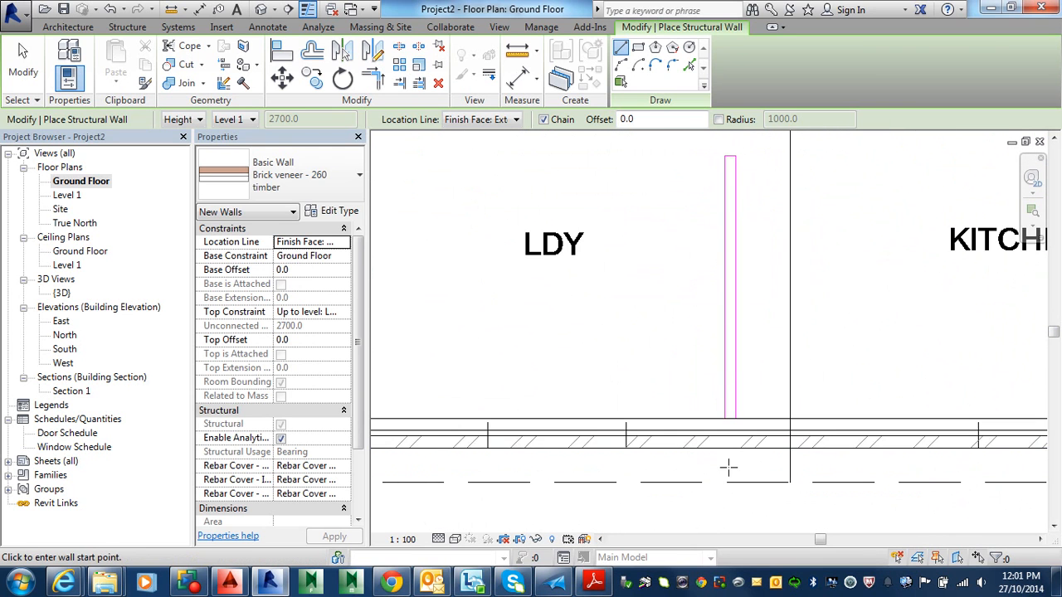
pyautogui.scroll(-4, 728, 468)
pyautogui.moveTo(744, 312); pyautogui.dragTo(694, 448, button='middle')
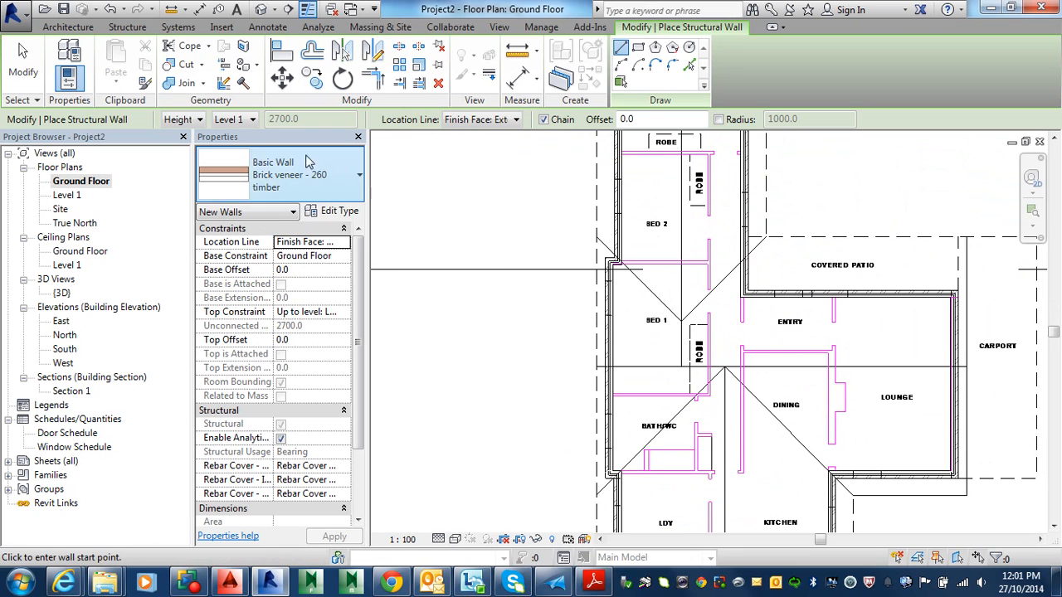
pyautogui.click(268, 178)
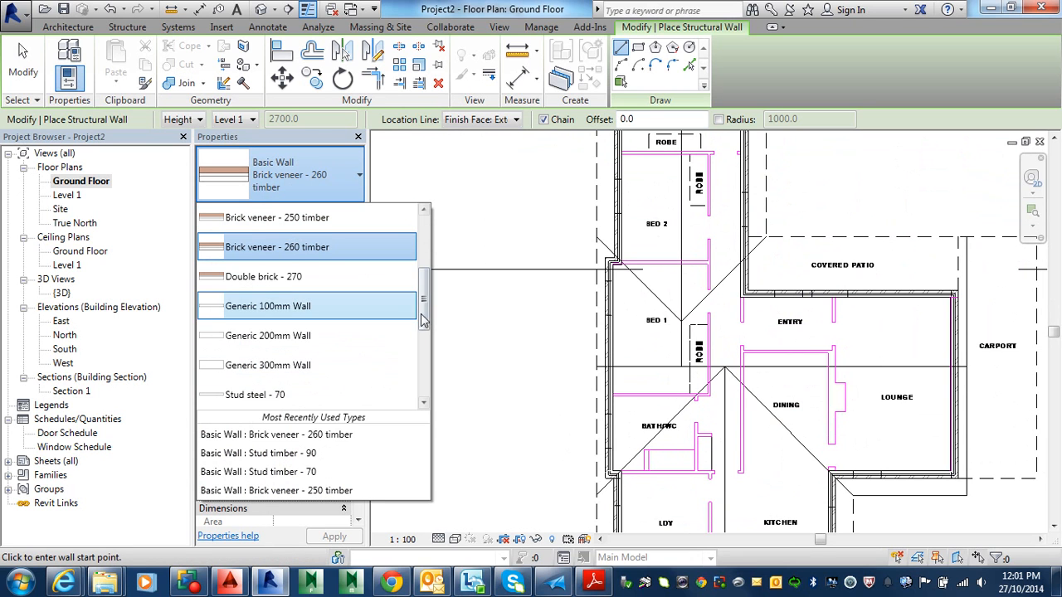
pyautogui.moveTo(424, 314); pyautogui.dragTo(424, 356)
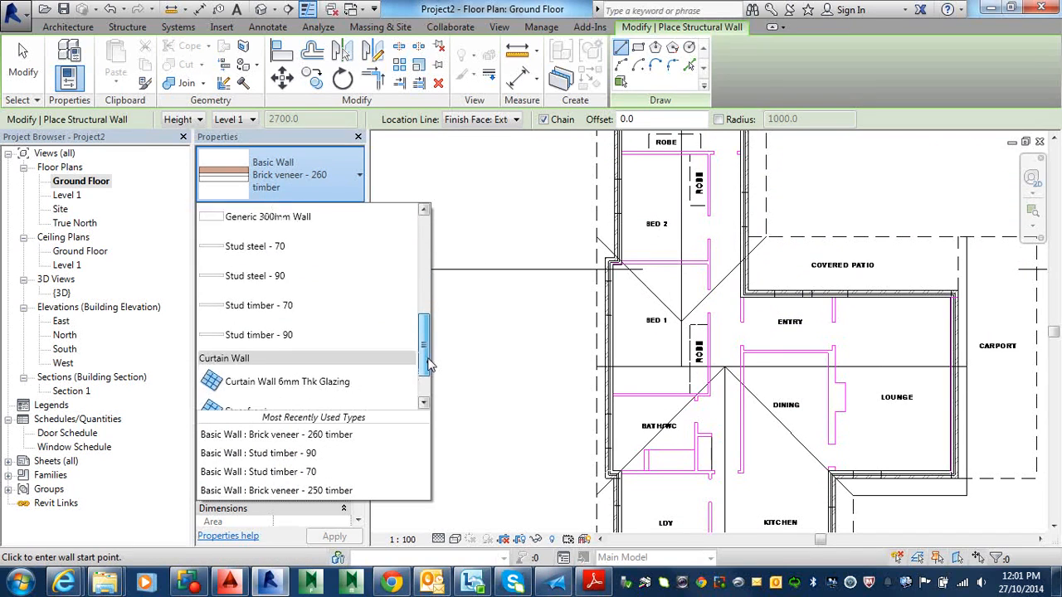
pyautogui.click(284, 282)
# - Set the new wall's type to Stud timber - 90
pyautogui.click(353, 187)
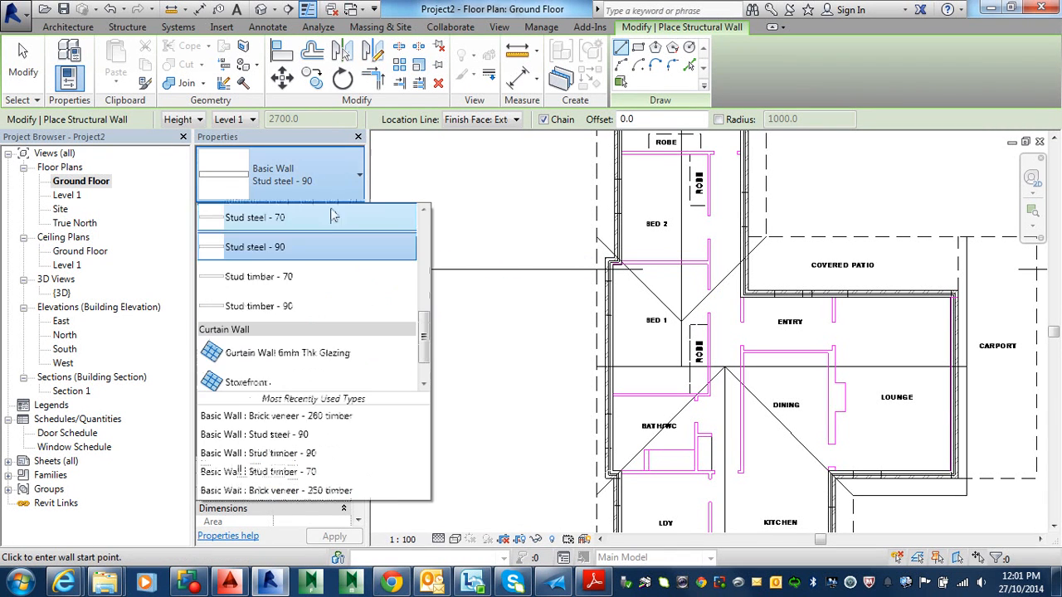
pyautogui.scroll(-1, 297, 290)
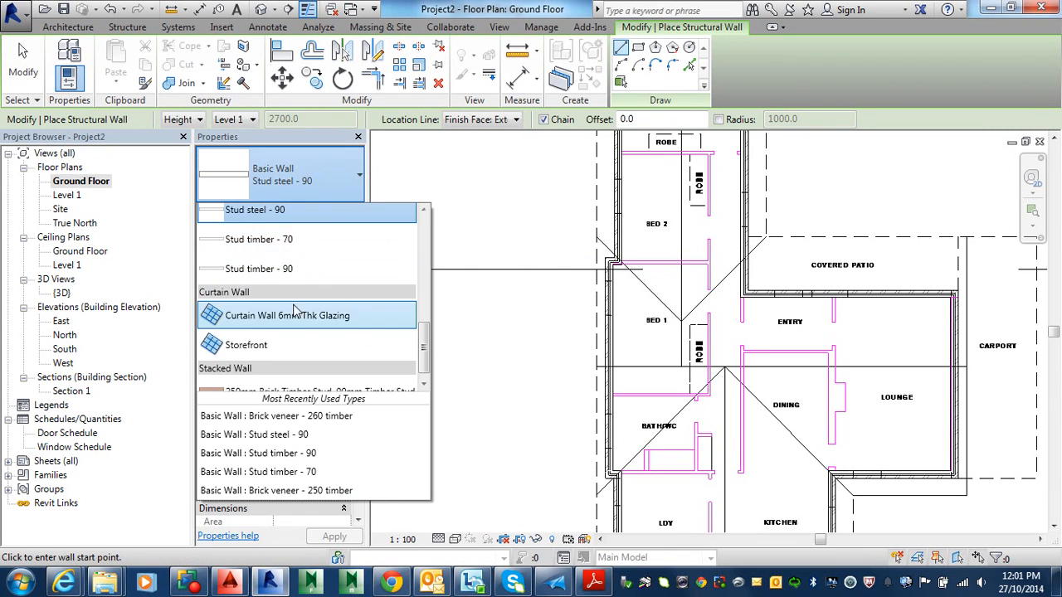
pyautogui.click(295, 265)
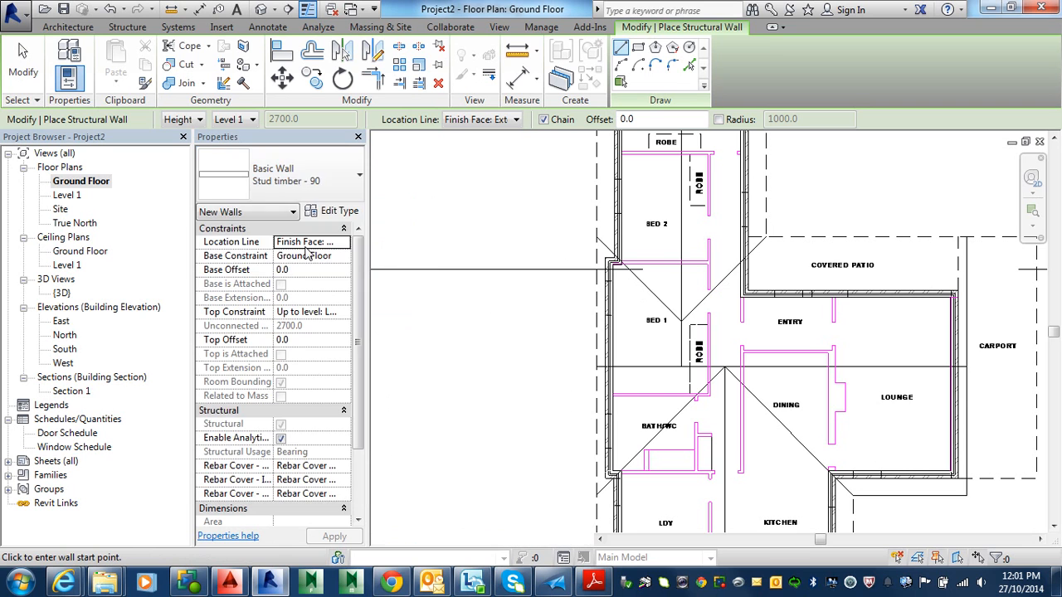
# - Duplicate the Stud timber - 90 wall type under the name Stud timber - 95
pyautogui.click(346, 212)
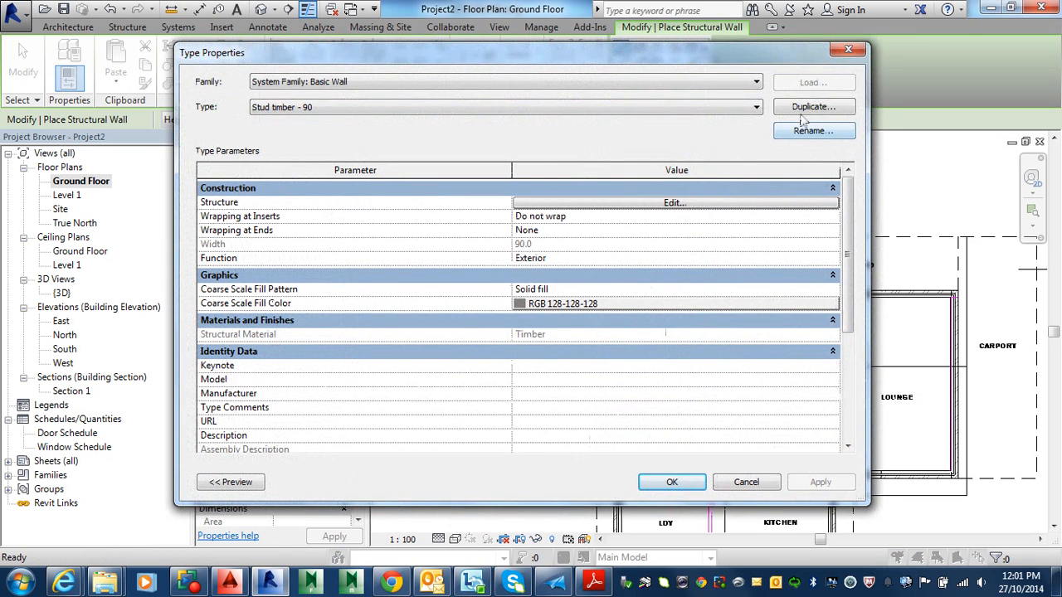
pyautogui.click(802, 111)
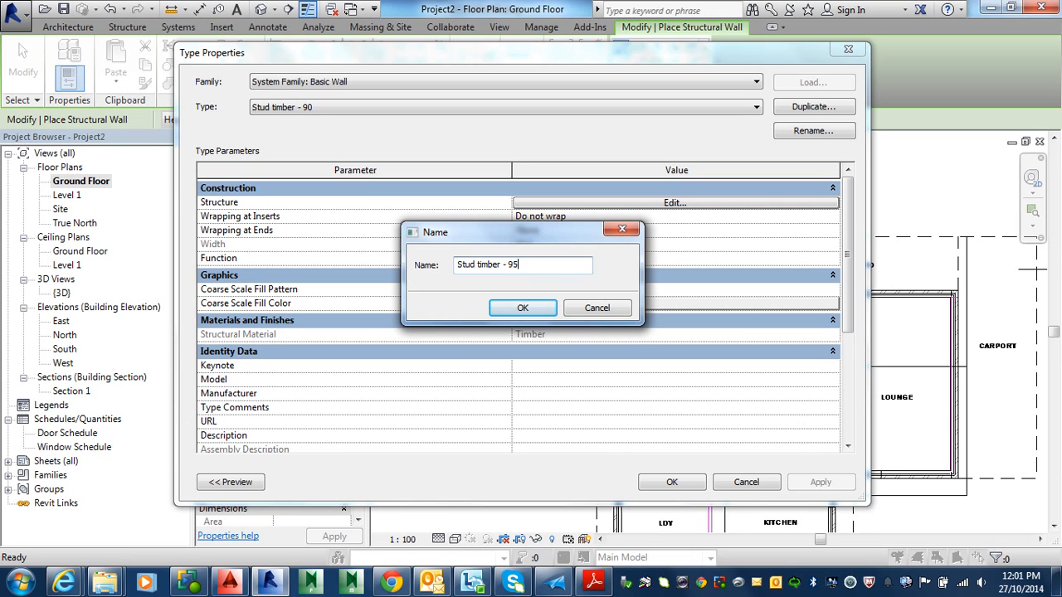
pyautogui.click(524, 308)
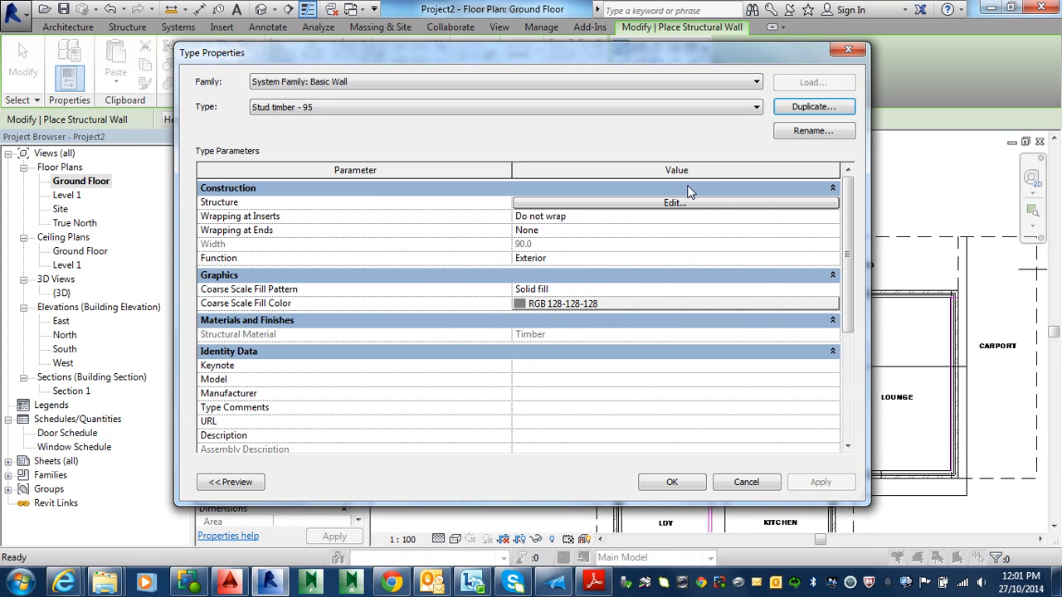
# - Change the thickness of the Timber structure layer to match the new type's name and accept the type properties
pyautogui.click(682, 203)
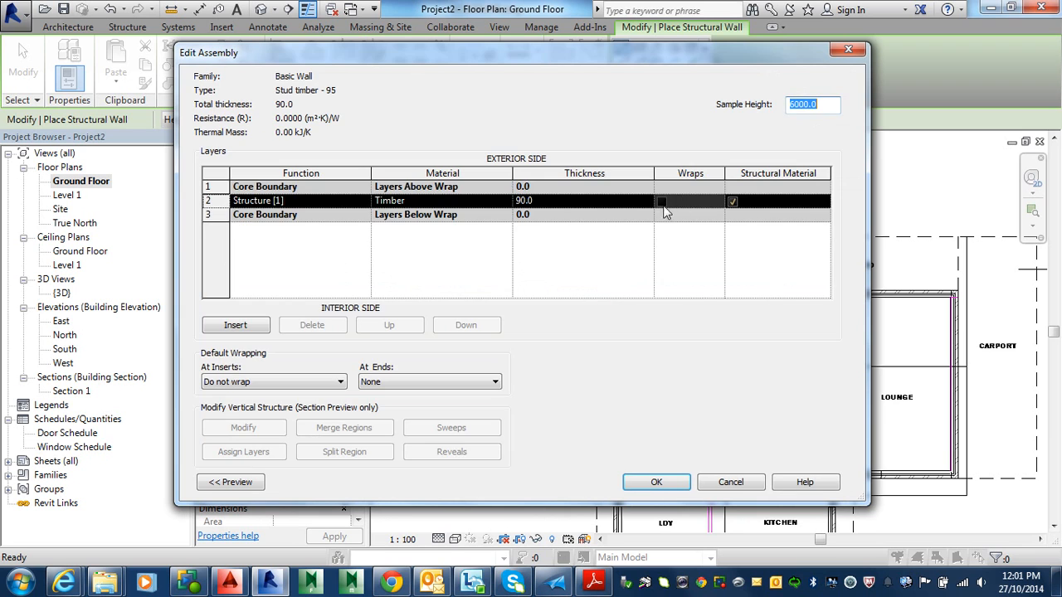
pyautogui.click(555, 202)
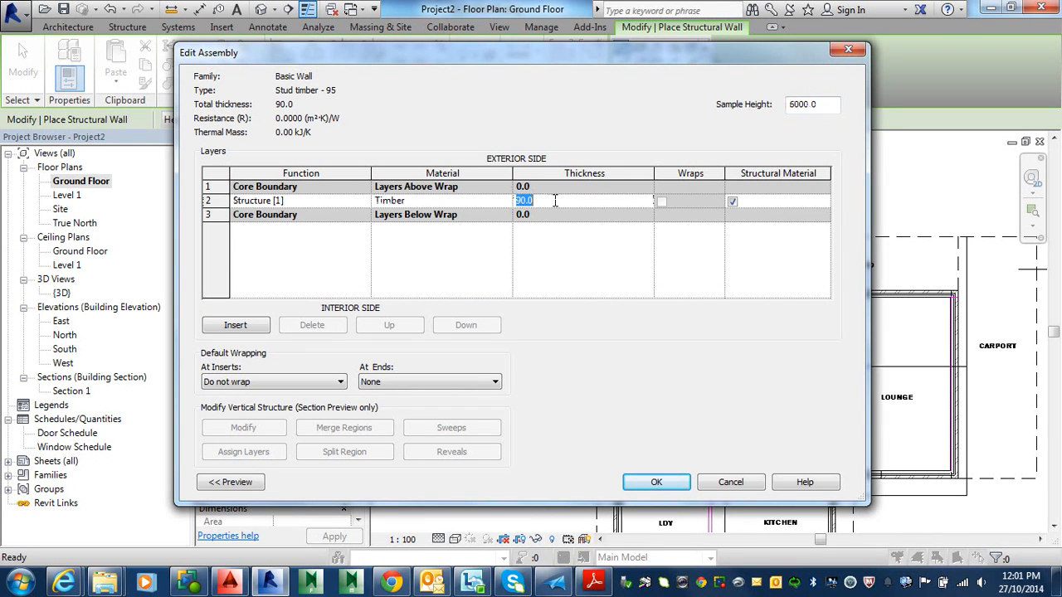
pyautogui.click(644, 482)
pyautogui.click(670, 483)
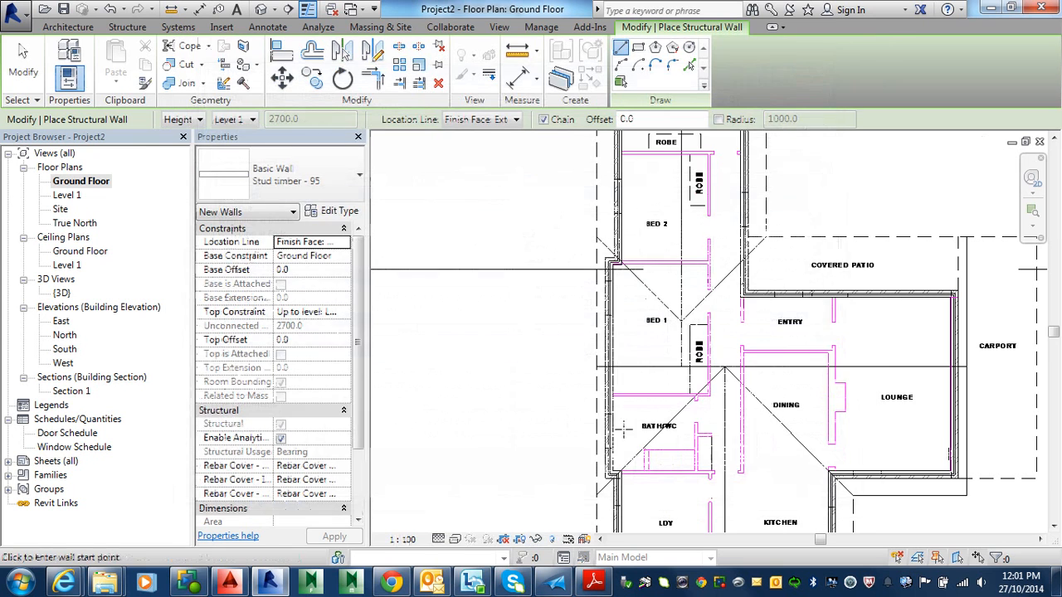
# - Examine the internal wall layout around Bath/WC and the laundry on the CAD plan
pyautogui.moveTo(622, 420); pyautogui.dragTo(591, 350, button='middle')
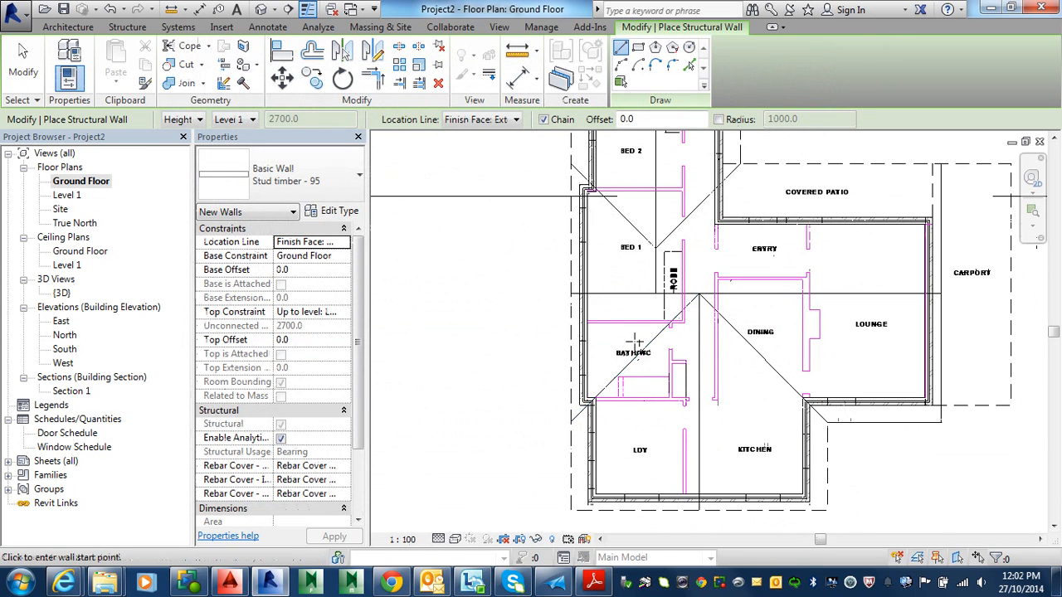
pyautogui.scroll(2, 592, 332)
pyautogui.scroll(1, 584, 324)
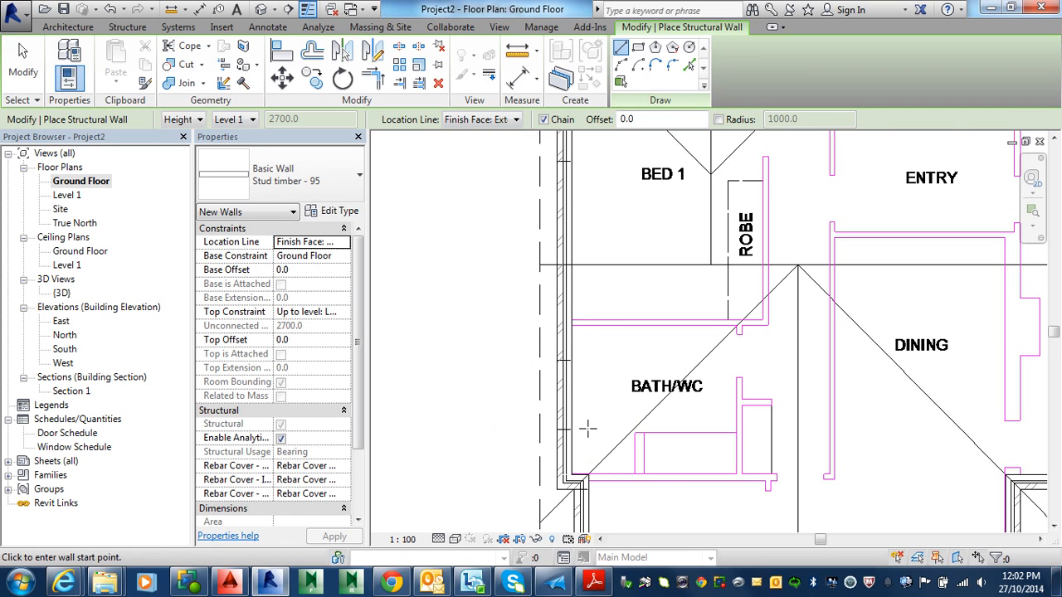
pyautogui.scroll(1, 583, 477)
pyautogui.moveTo(603, 486); pyautogui.dragTo(597, 288, button='middle')
pyautogui.moveTo(620, 467); pyautogui.dragTo(614, 318, button='middle')
pyautogui.scroll(2, 763, 408)
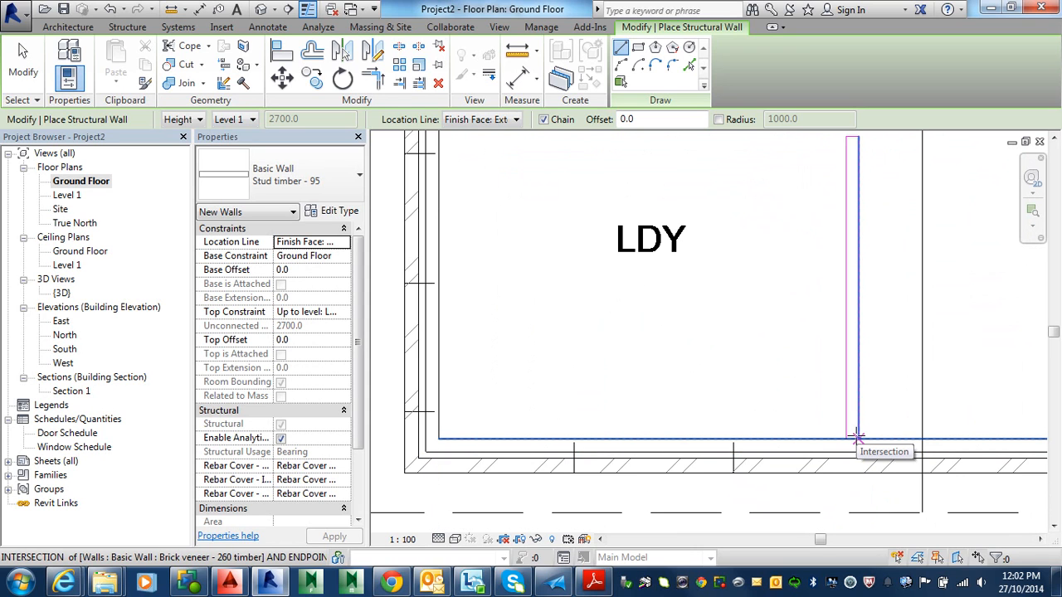
pyautogui.click(857, 437)
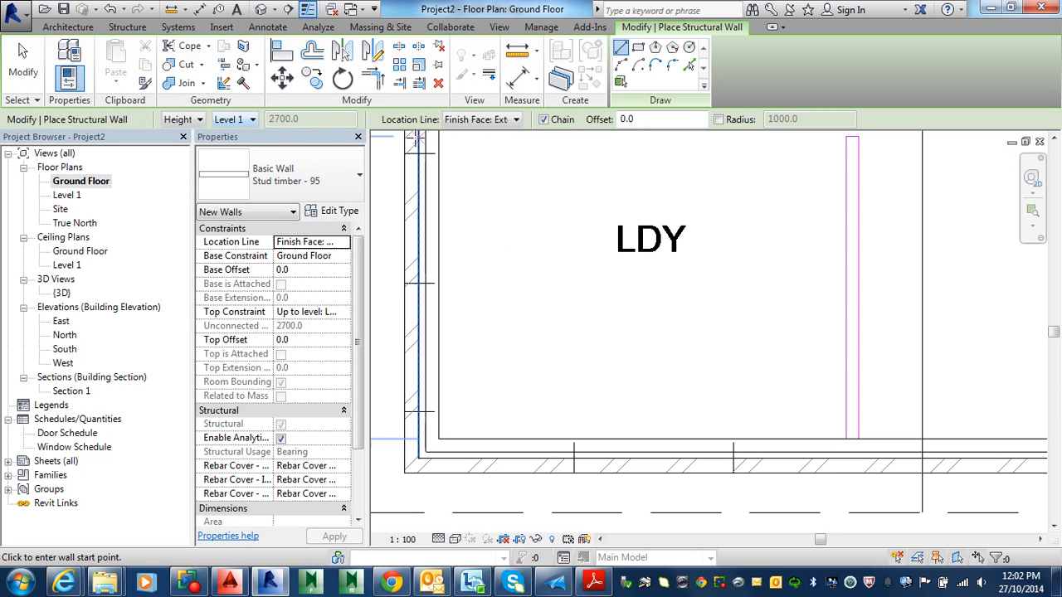
pyautogui.click(857, 437)
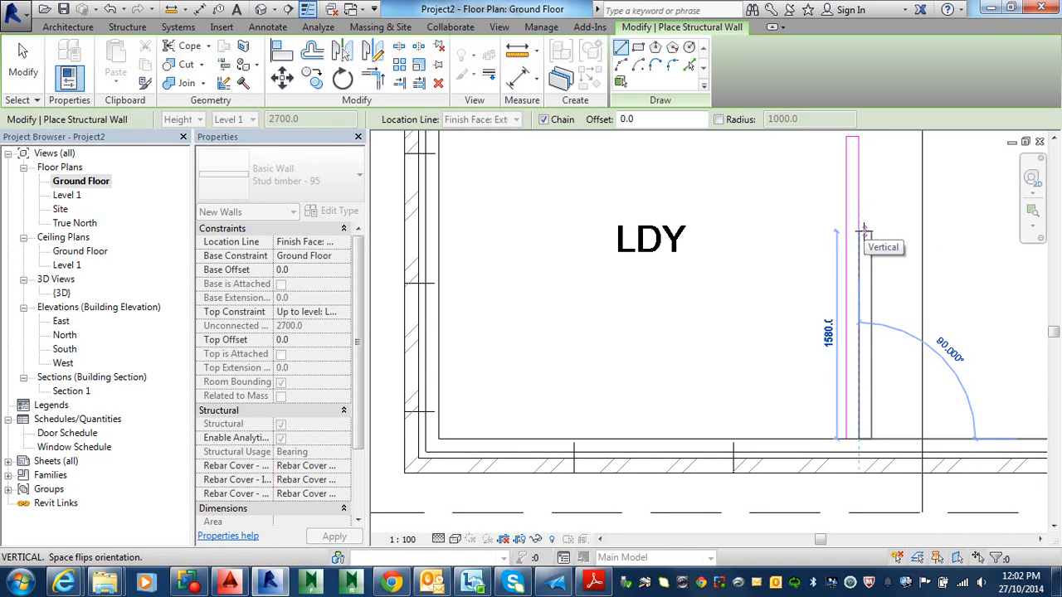
pyautogui.click(863, 229)
pyautogui.press('Escape')
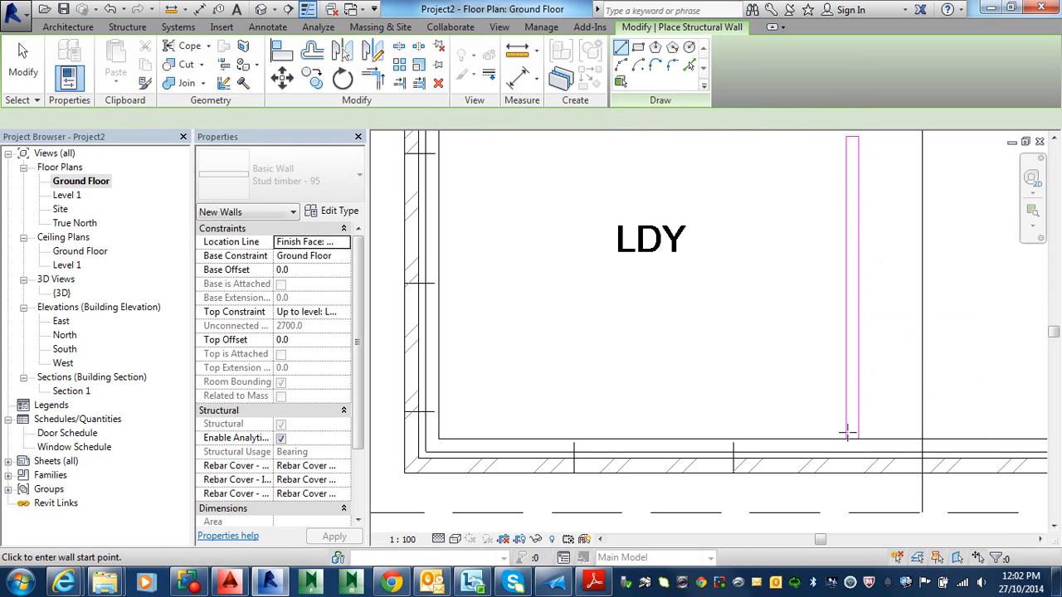
# - Draw the internal wall between LDY and Kitchen over its CAD outline, from the external wall's inner face to the Bath/WC wall
pyautogui.click(845, 437)
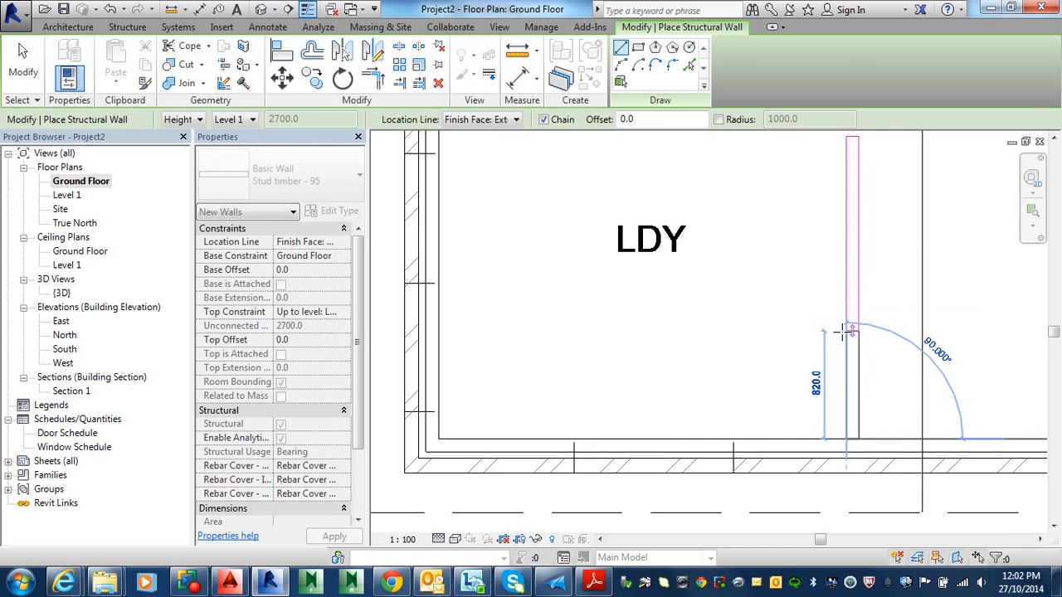
pyautogui.scroll(-1, 836, 246)
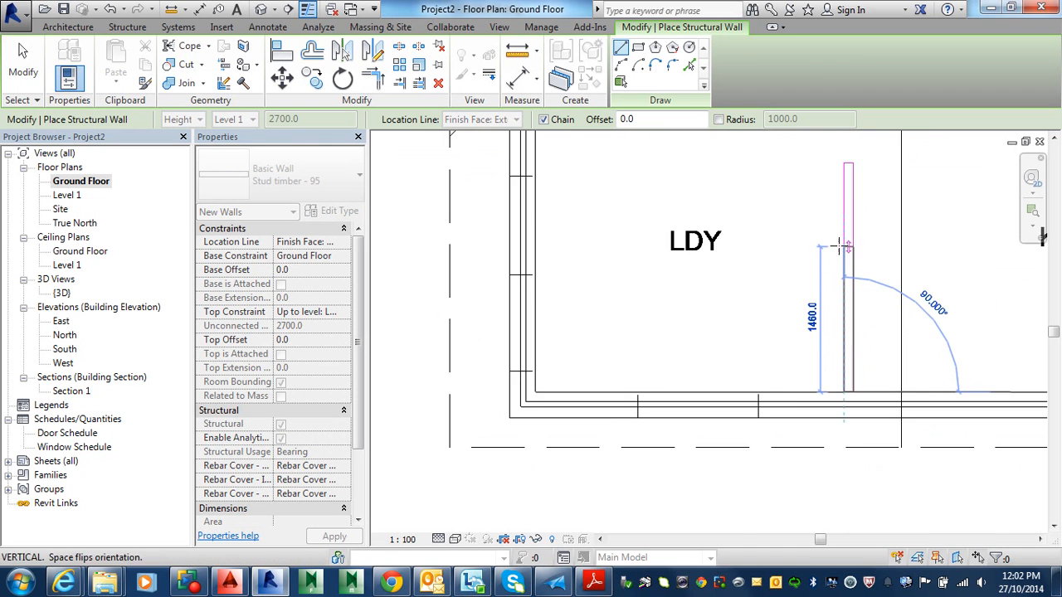
pyautogui.moveTo(843, 247); pyautogui.dragTo(817, 583, button='middle')
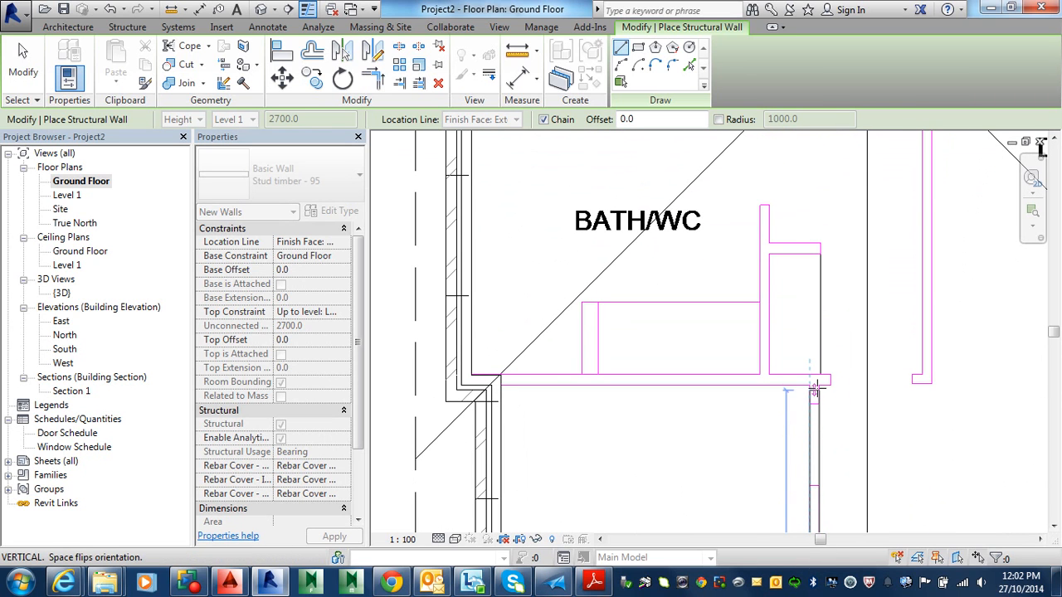
pyautogui.click(815, 382)
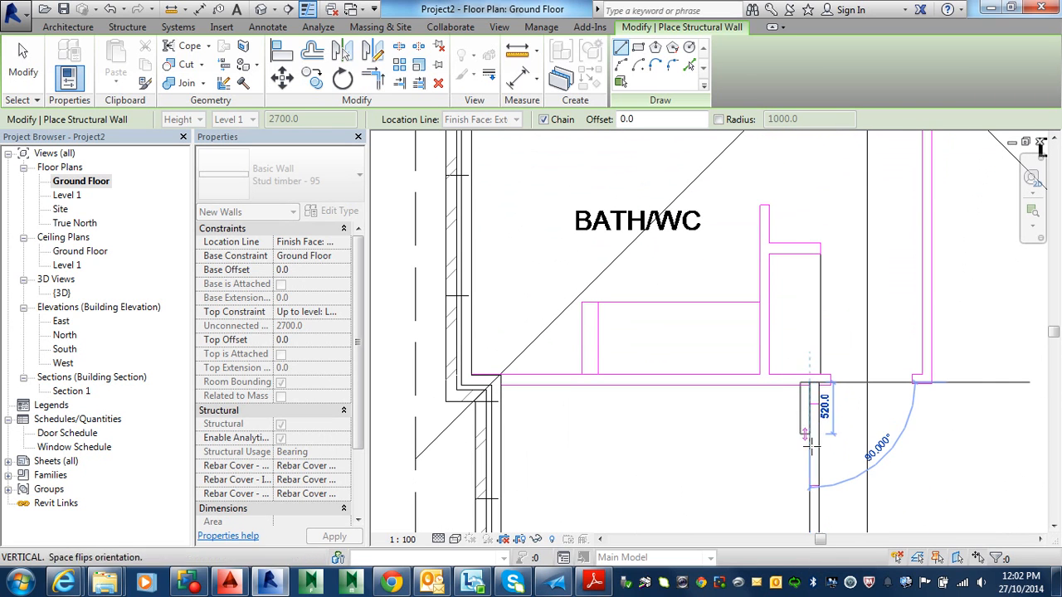
pyautogui.press('Escape')
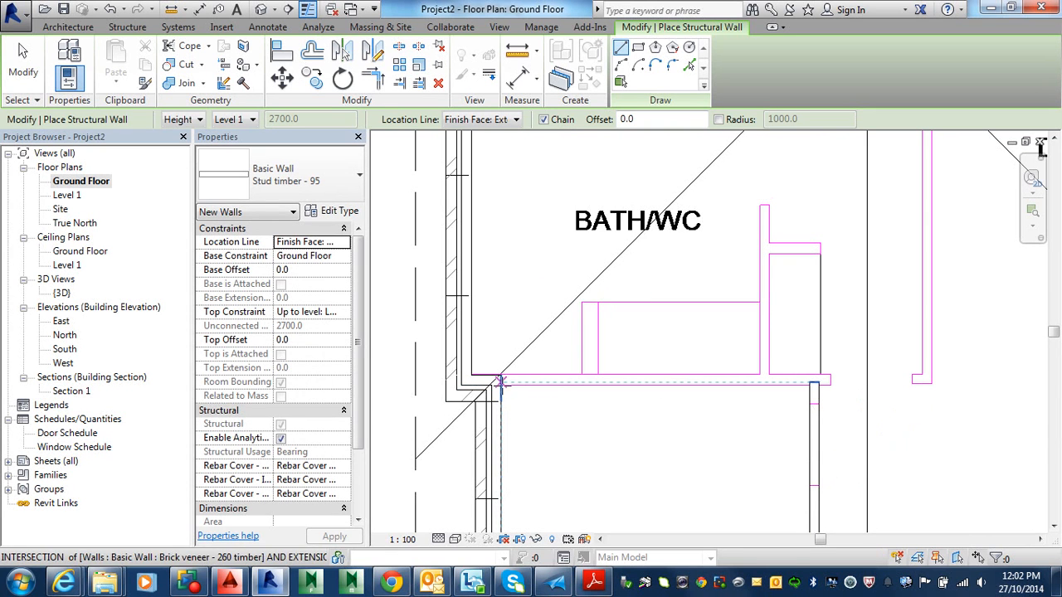
# - Draw the Stud timber - 95 wall between Bath/WC and LDY from the external wall's inner corner to the CAD outline's free end
pyautogui.scroll(3, 500, 386)
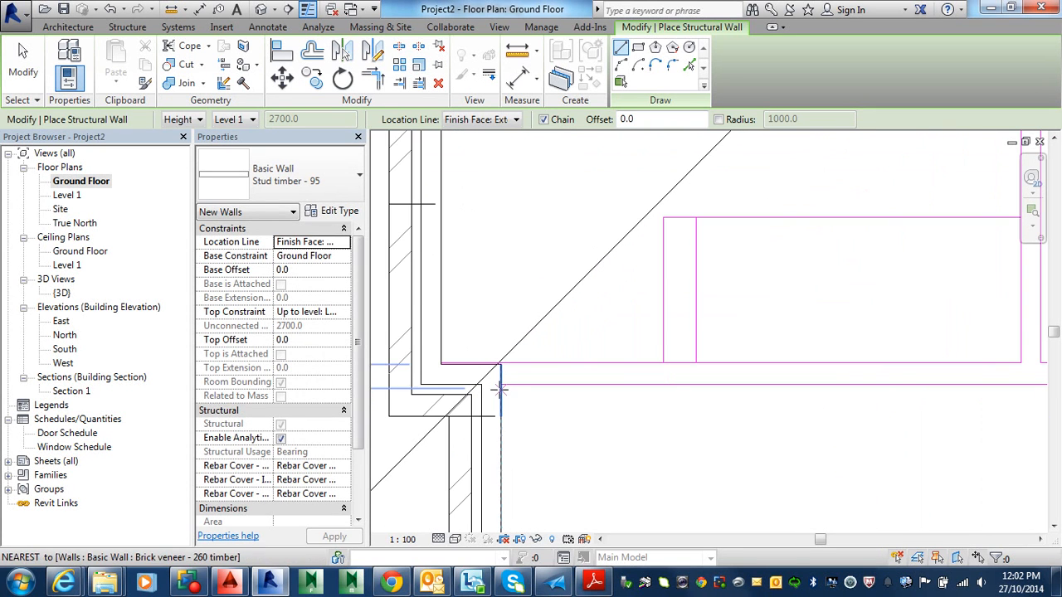
pyautogui.click(500, 385)
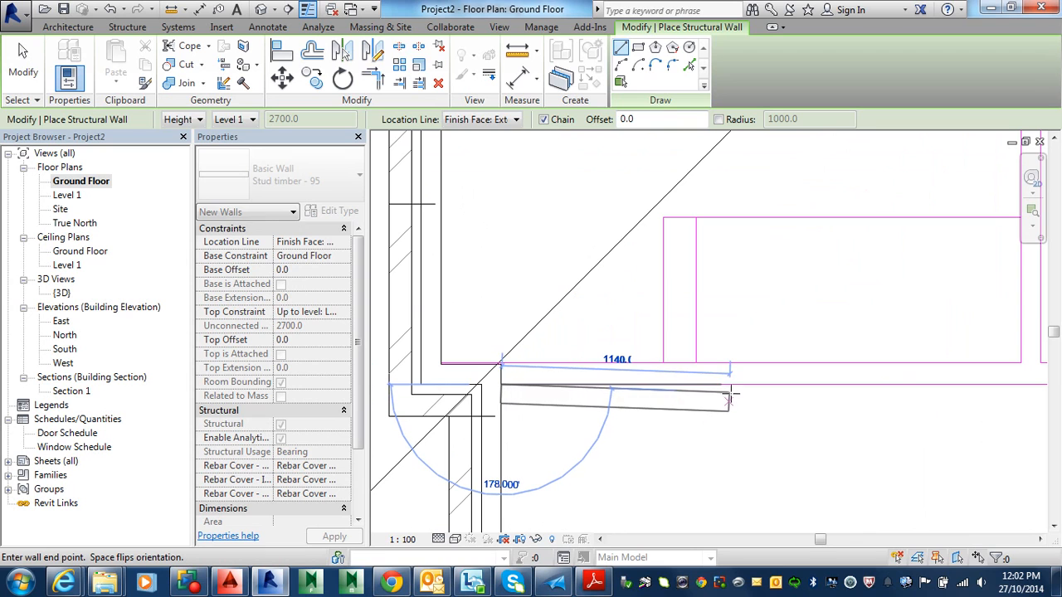
pyautogui.press('Escape')
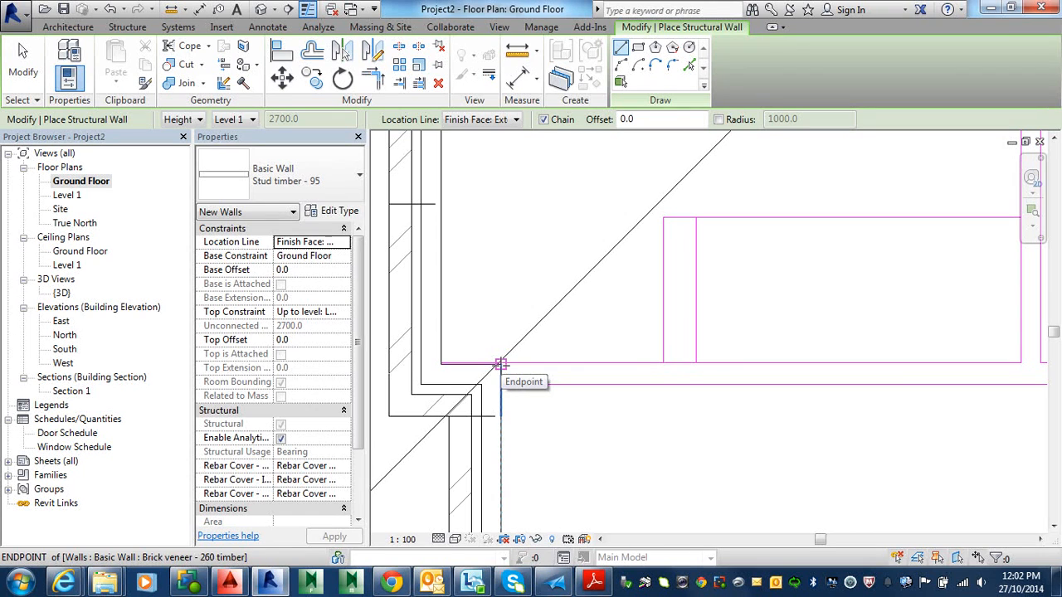
pyautogui.click(501, 364)
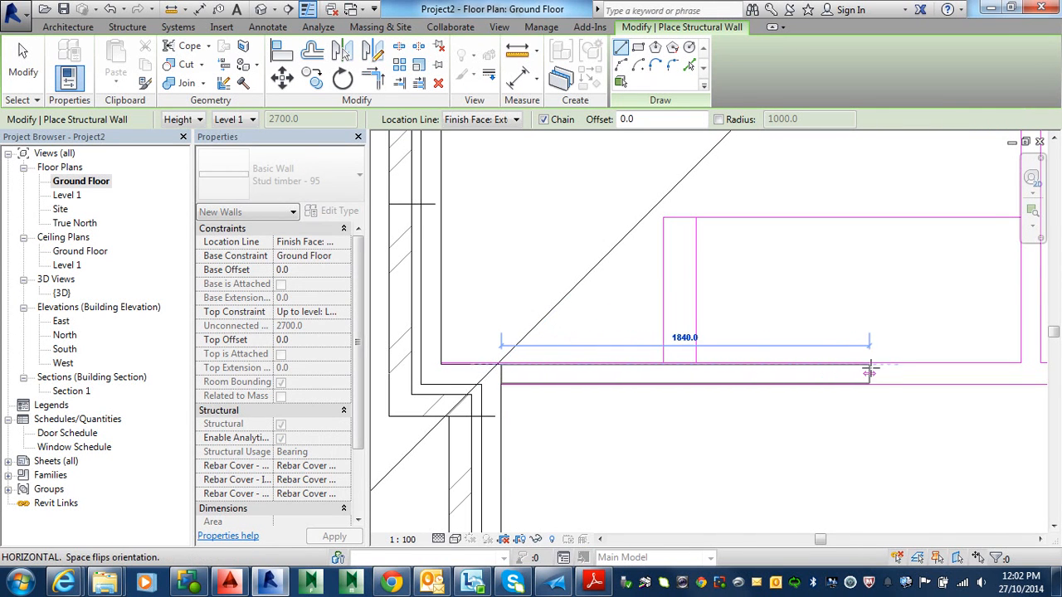
pyautogui.moveTo(868, 373); pyautogui.dragTo(456, 386, button='middle')
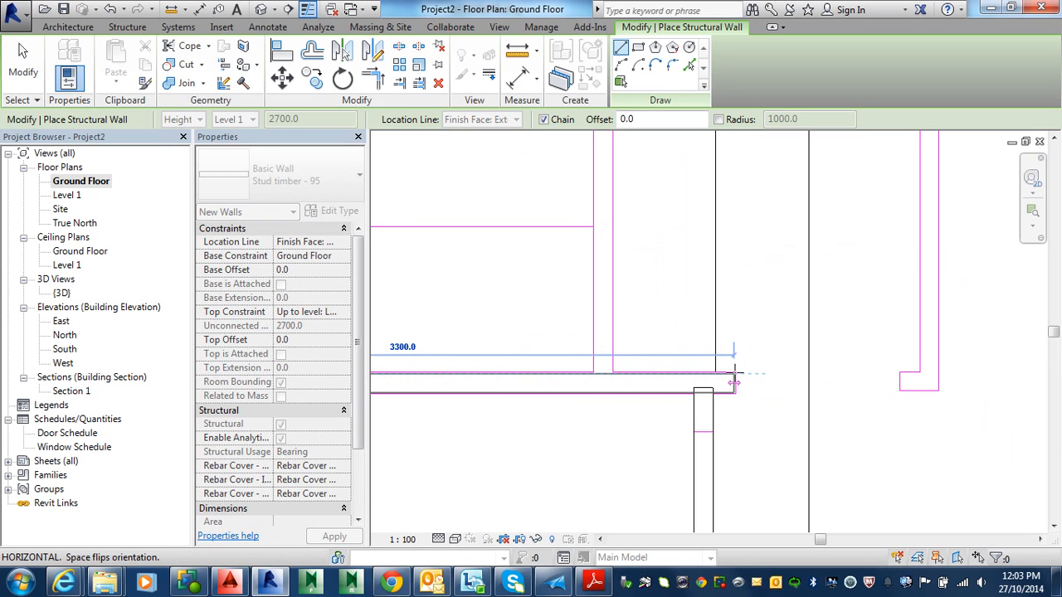
pyautogui.scroll(3, 729, 378)
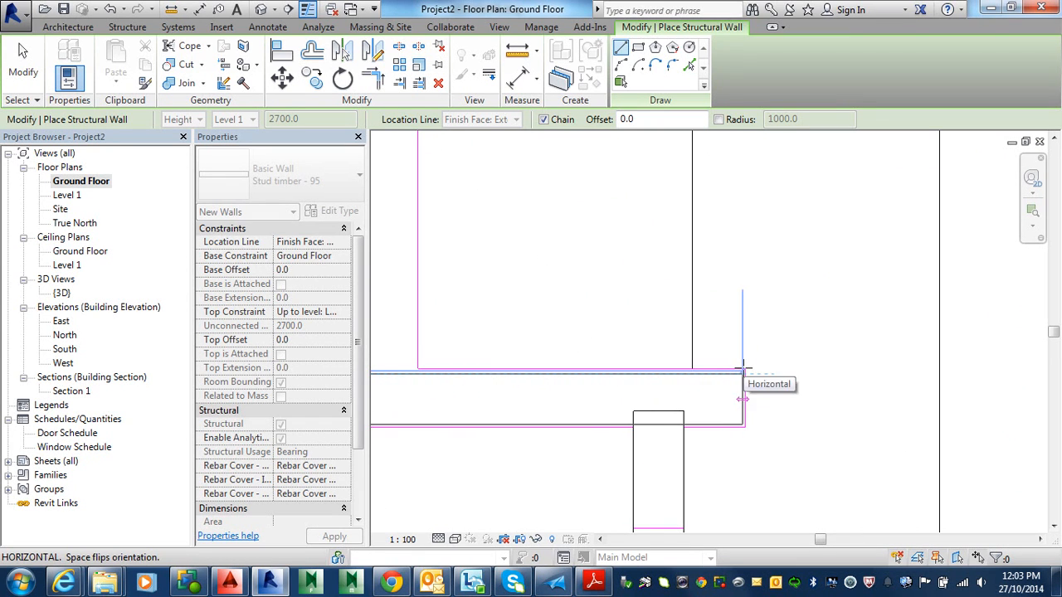
pyautogui.click(744, 371)
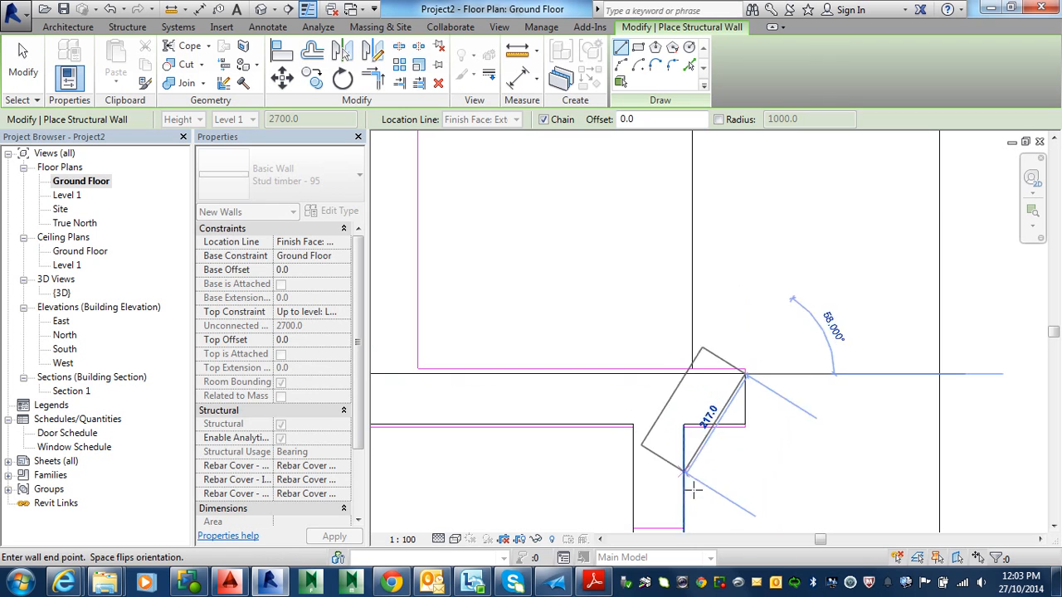
pyautogui.press('Escape')
# - Examine how the wall between Bath/WC and LDY fits its CAD outline, especially at its free end
pyautogui.scroll(-3, 704, 384)
pyautogui.moveTo(708, 391); pyautogui.dragTo(879, 405, button='middle')
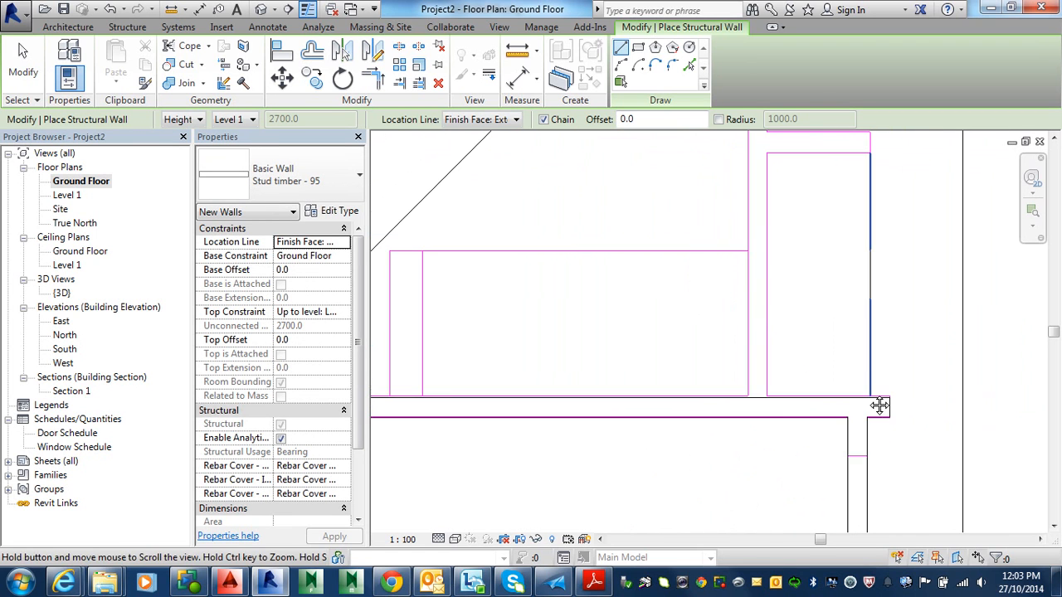
pyautogui.moveTo(661, 433); pyautogui.dragTo(785, 432, button='middle')
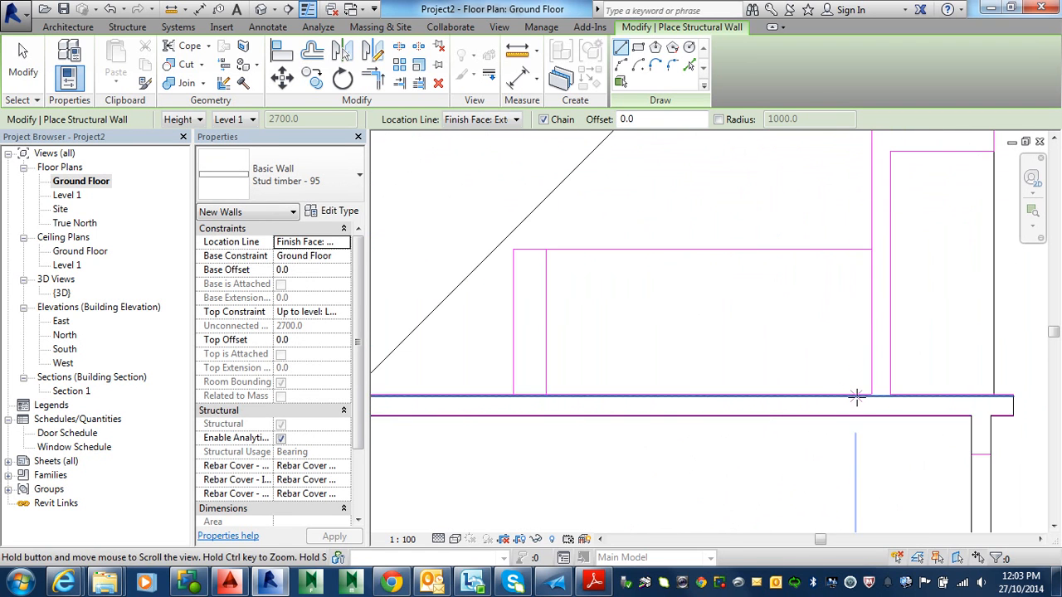
pyautogui.moveTo(856, 396); pyautogui.dragTo(628, 400, button='middle')
pyautogui.scroll(2, 761, 421)
pyautogui.moveTo(761, 421); pyautogui.dragTo(699, 407, button='middle')
pyautogui.scroll(2, 699, 407)
pyautogui.press('Escape')
pyautogui.press('Escape')
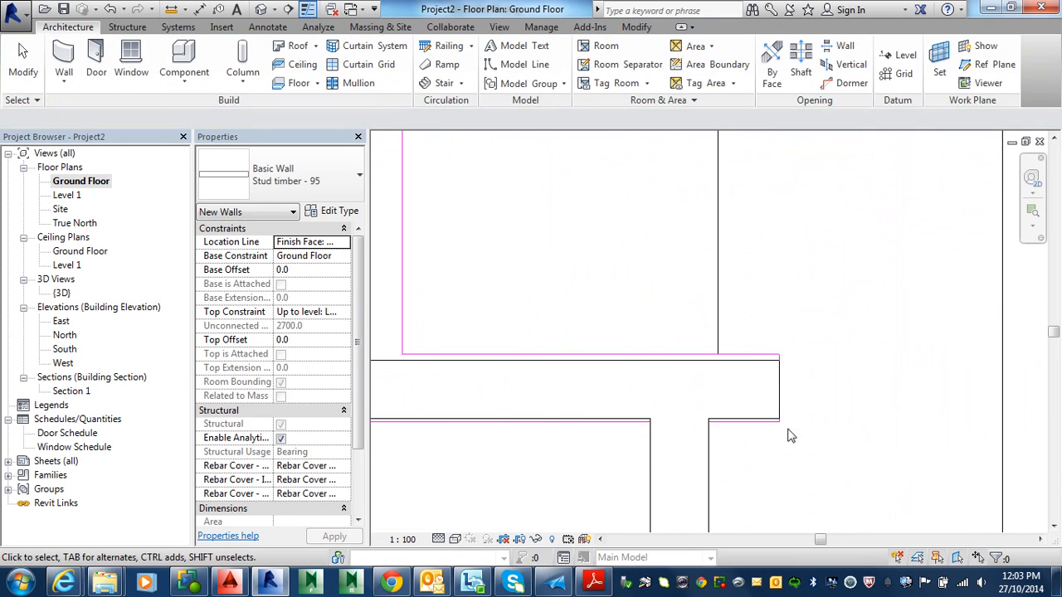
pyautogui.press('d')
pyautogui.press('i')
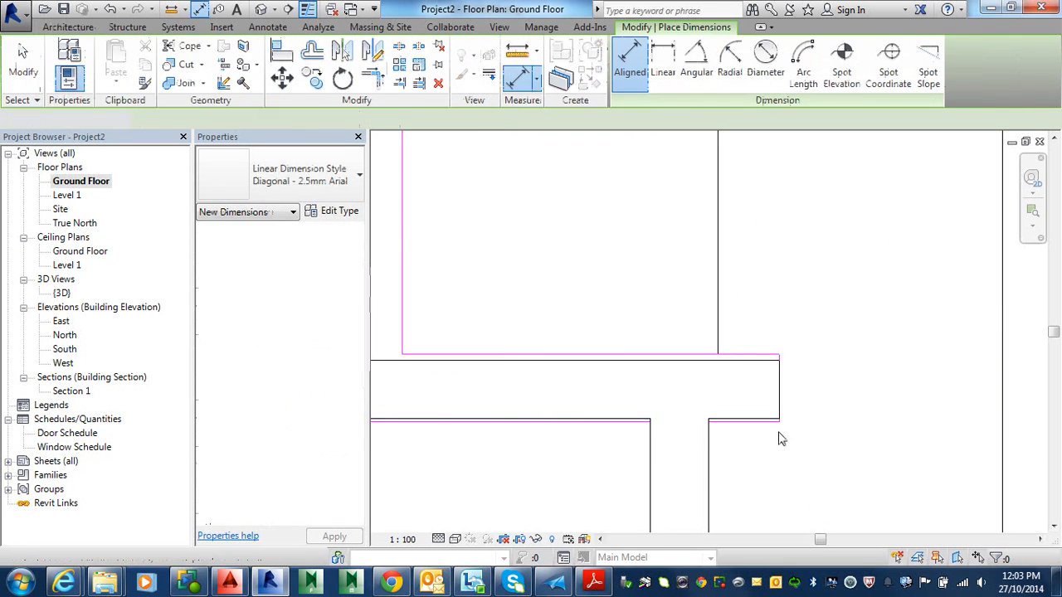
pyautogui.press('Escape')
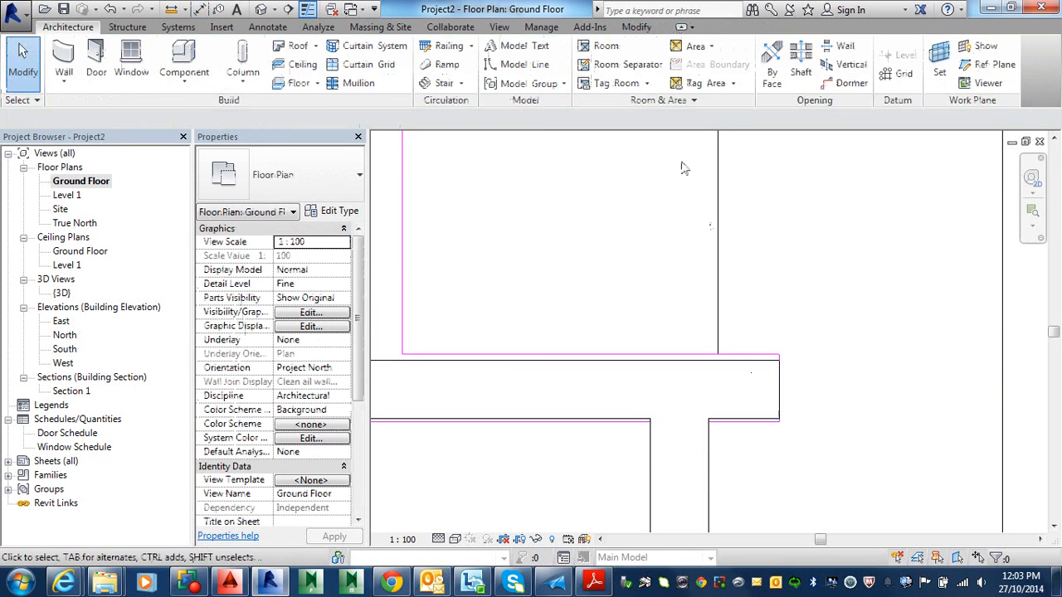
# - Measure the thickness of the CAD wall outline between Bath/WC and LDY at its free end
pyautogui.click(173, 10)
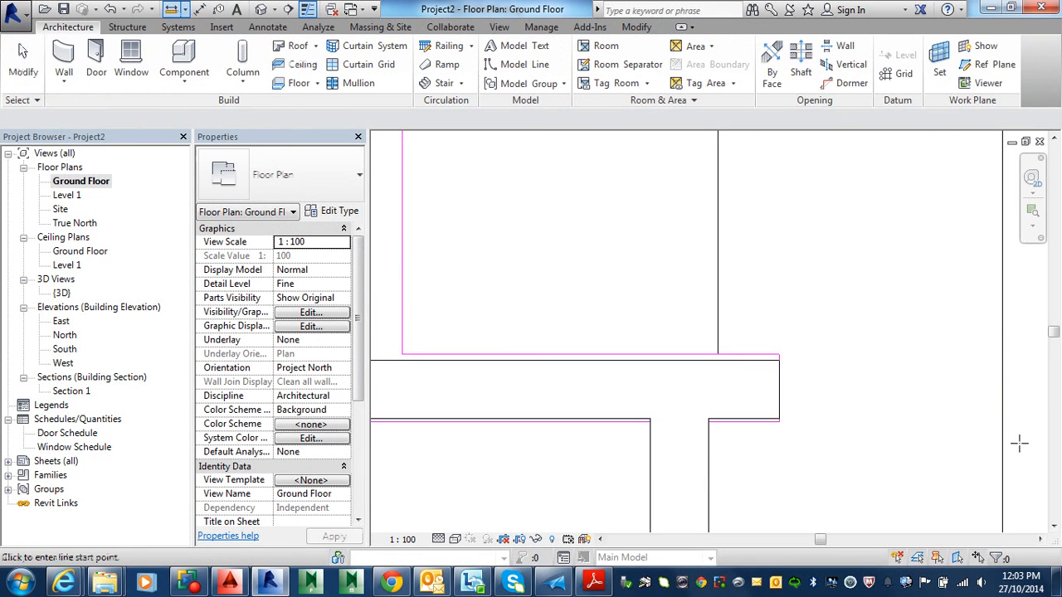
pyautogui.click(778, 419)
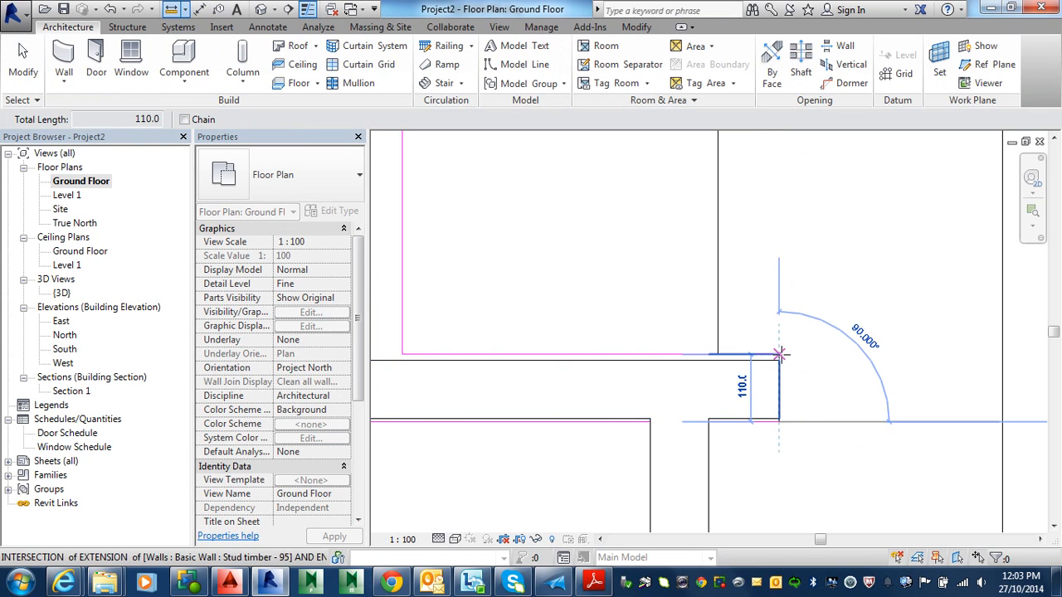
pyautogui.click(780, 355)
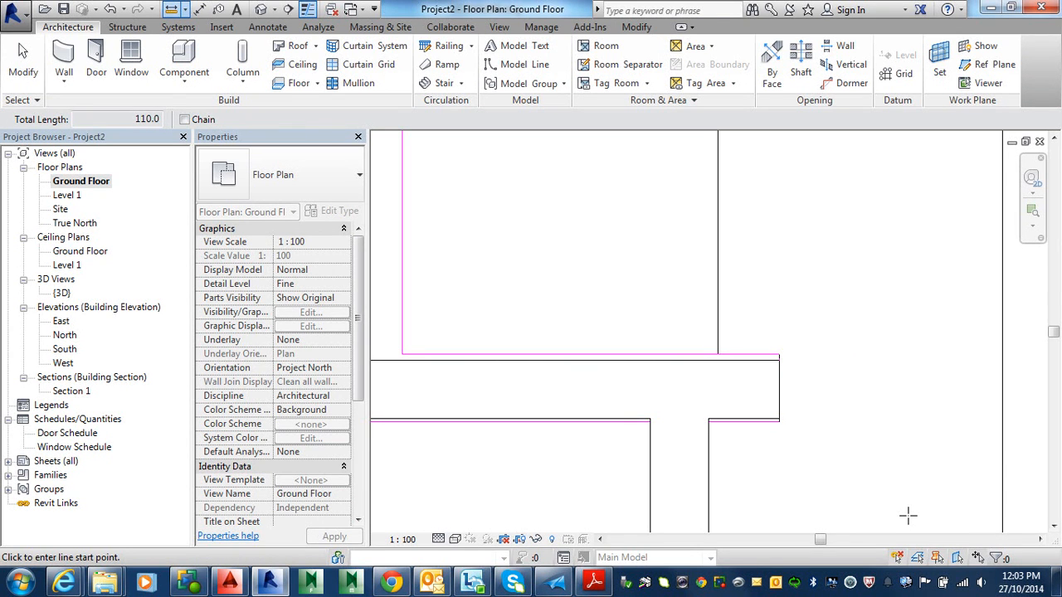
pyautogui.press('alt')
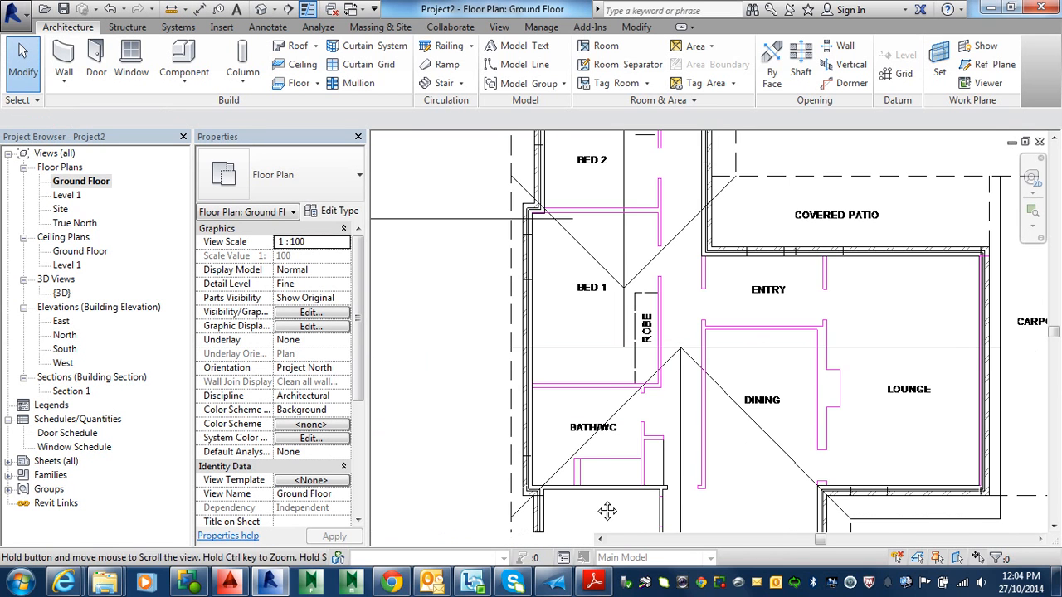
# - Delete the Stud timber - 95 wall between Bath/WC and LDY
pyautogui.scroll(2, 605, 502)
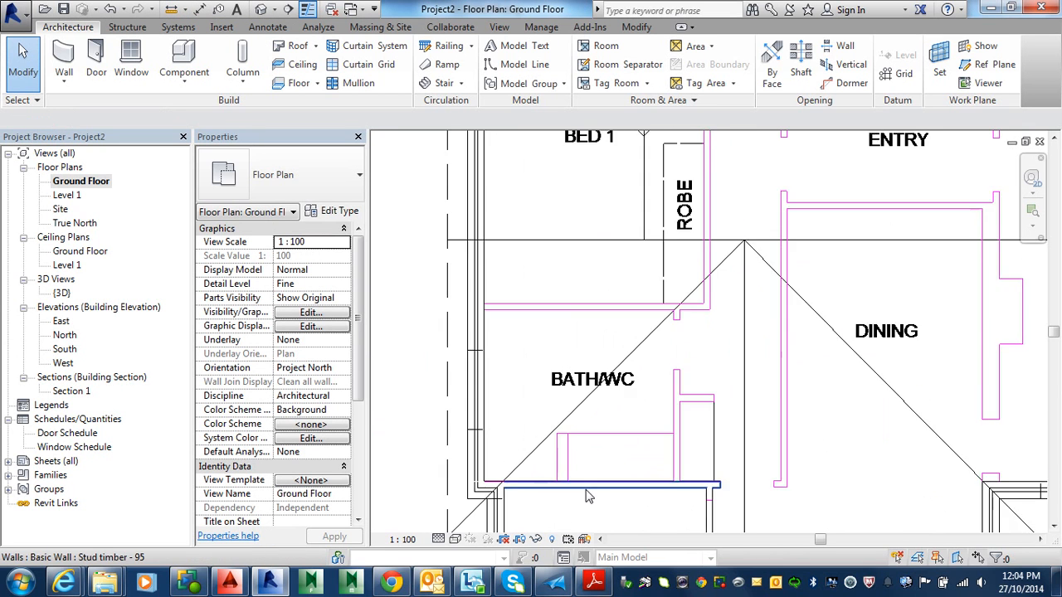
pyautogui.scroll(1, 587, 497)
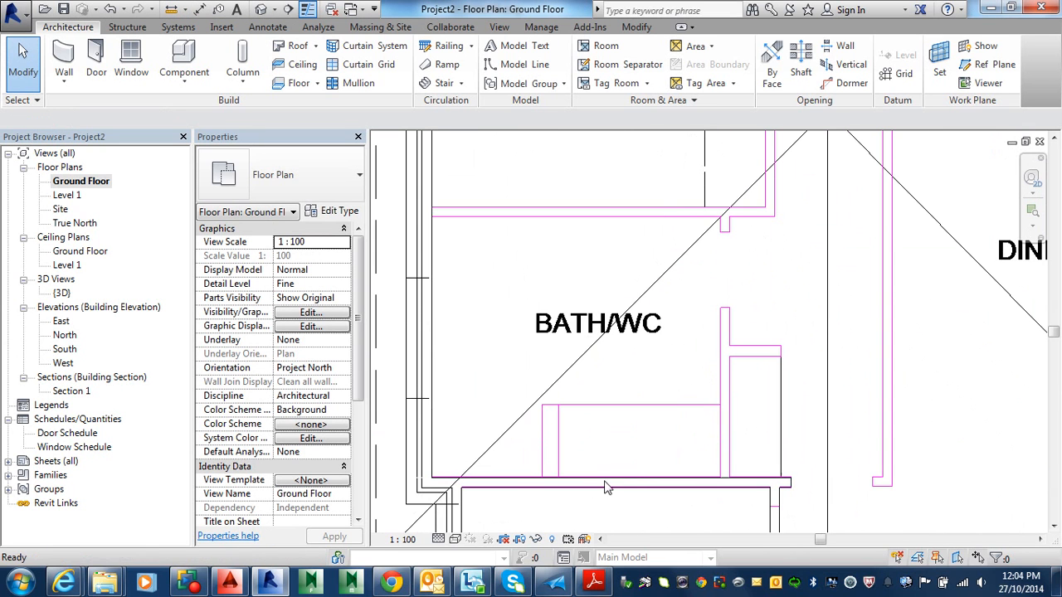
pyautogui.click(723, 485)
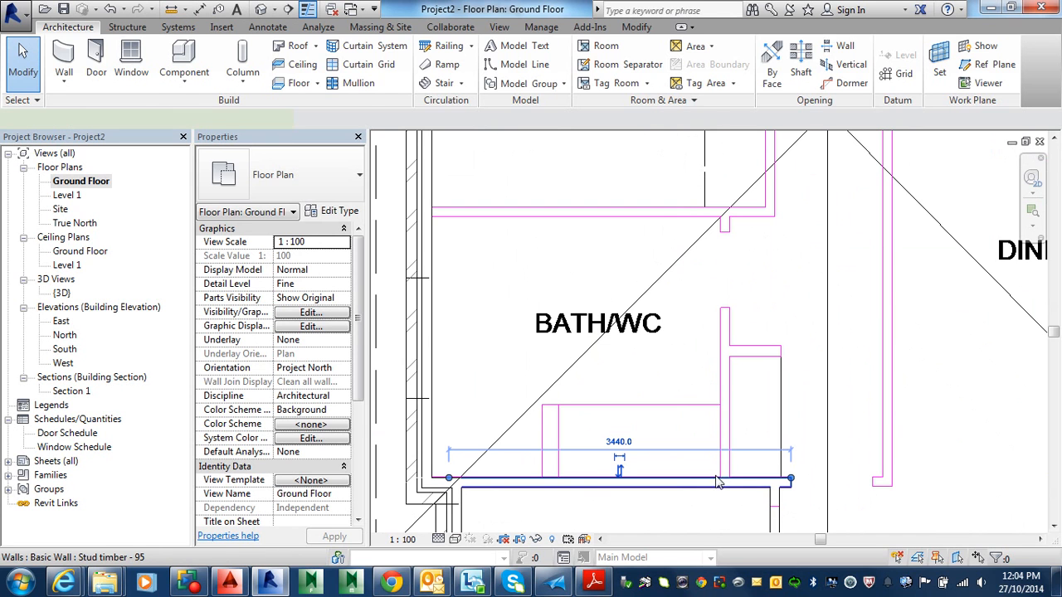
pyautogui.click(656, 506)
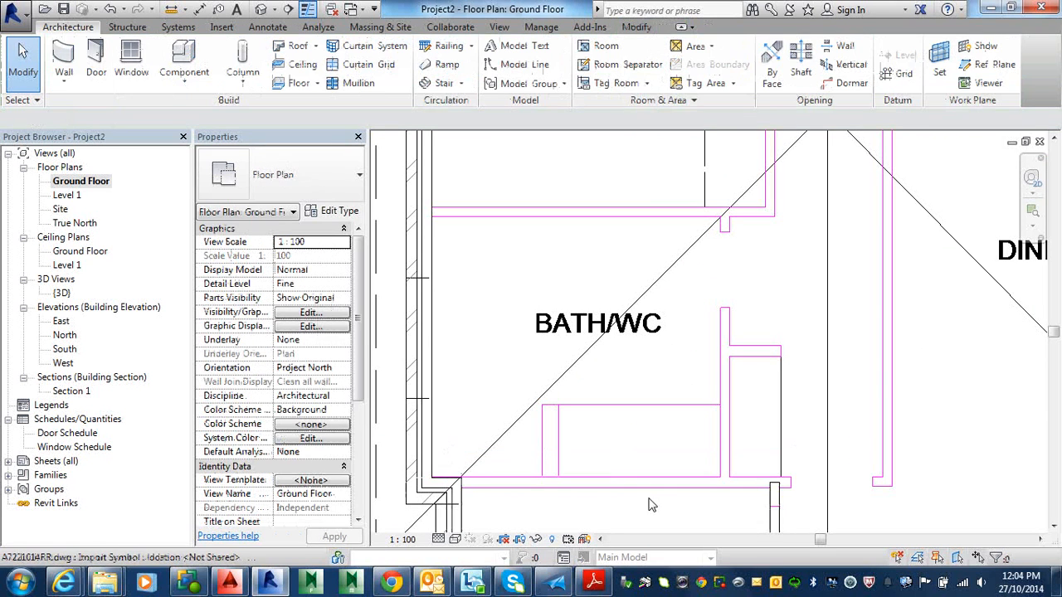
# - Draw a Brick - 110 structural wall between Bath/WC and LDY, from the external wall's inner corner to the CAD outline's free end
pyautogui.click(68, 83)
pyautogui.click(89, 141)
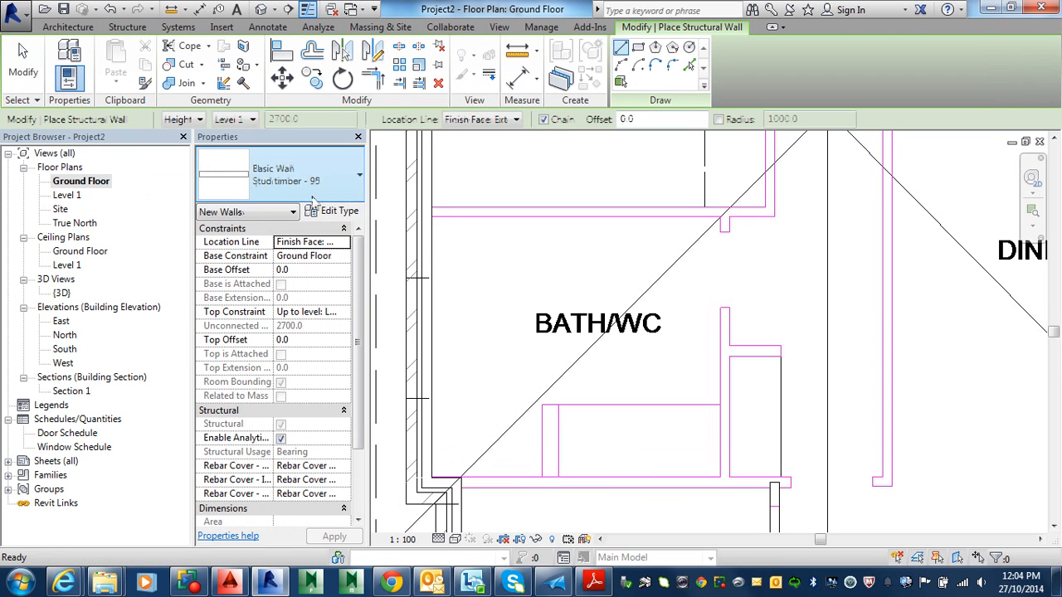
pyautogui.click(322, 198)
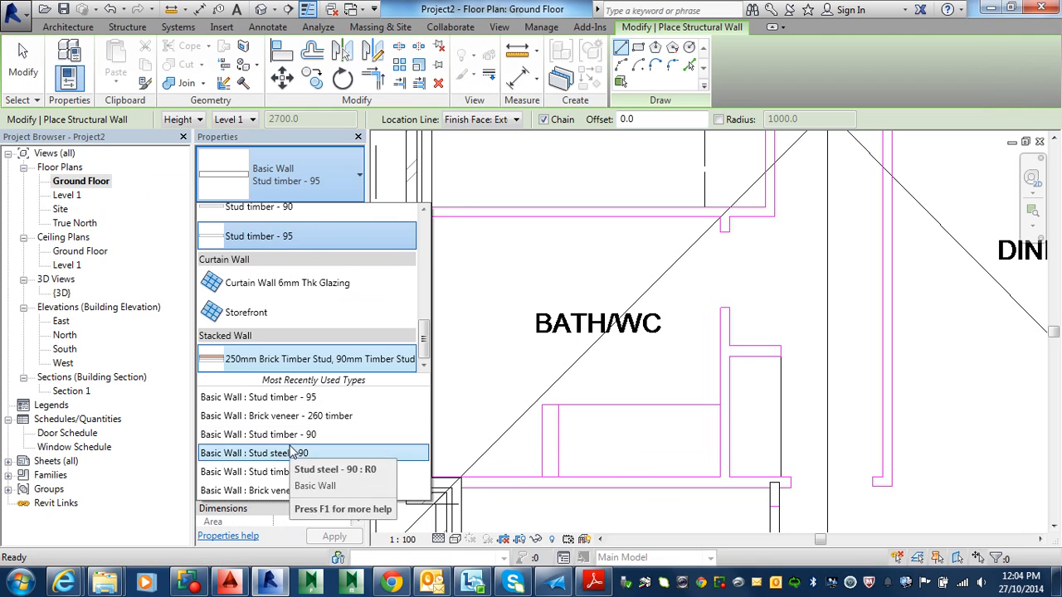
pyautogui.scroll(4, 307, 274)
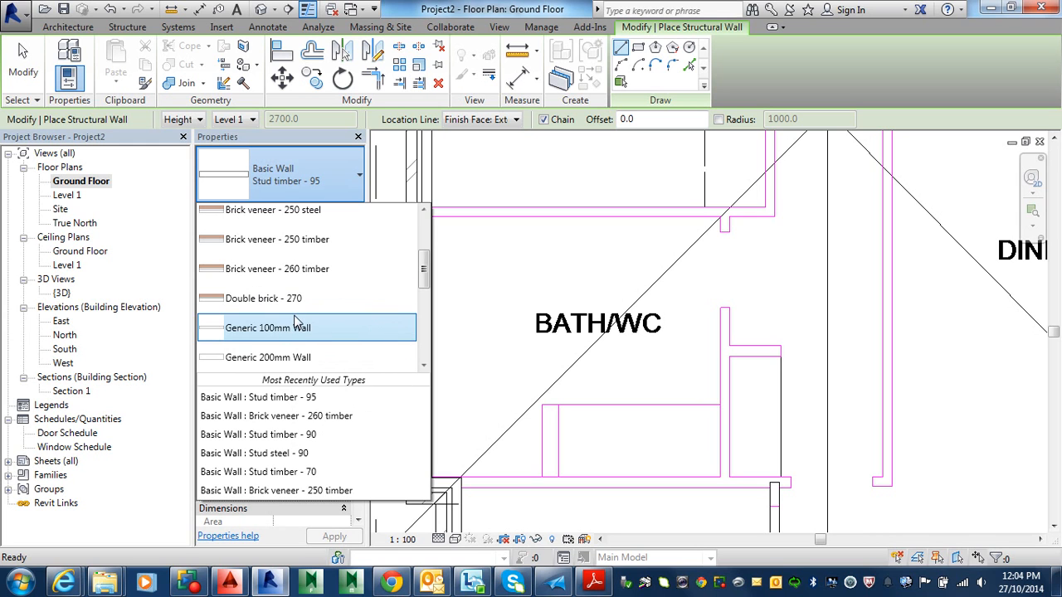
pyautogui.scroll(2, 297, 322)
pyautogui.scroll(1, 294, 313)
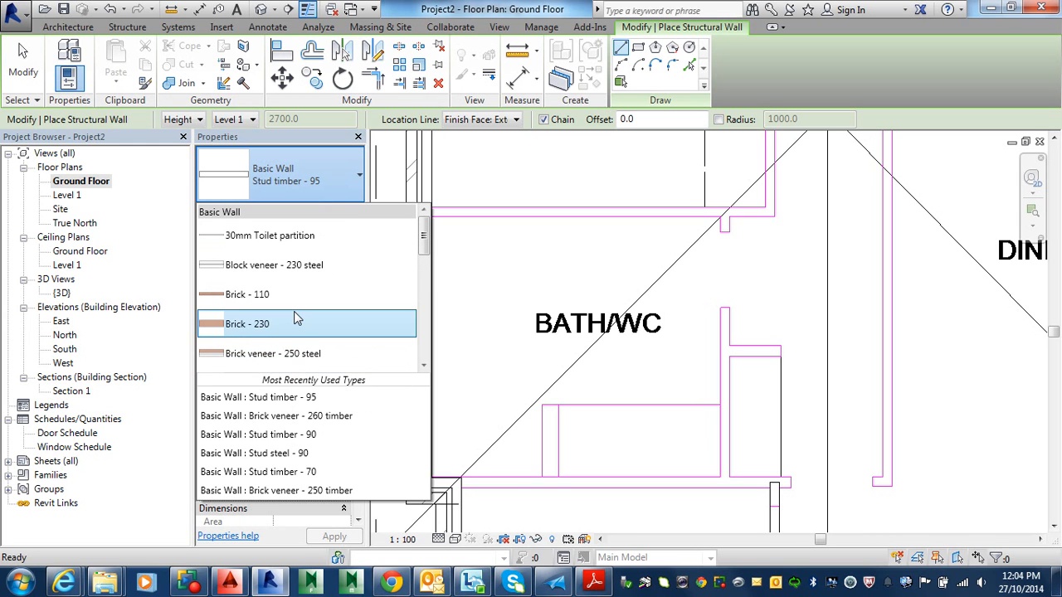
pyautogui.click(294, 292)
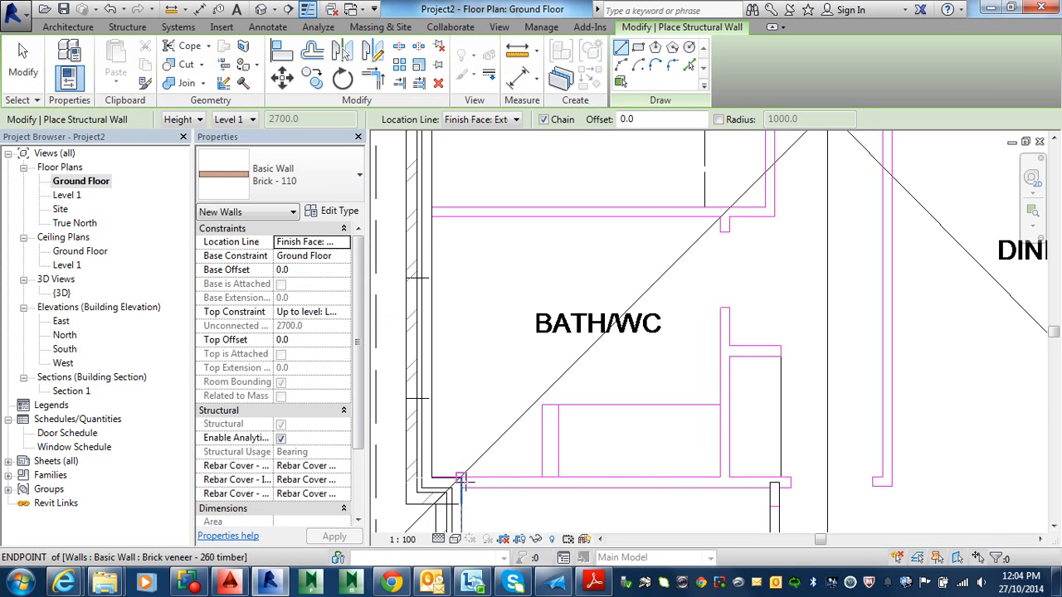
pyautogui.click(461, 479)
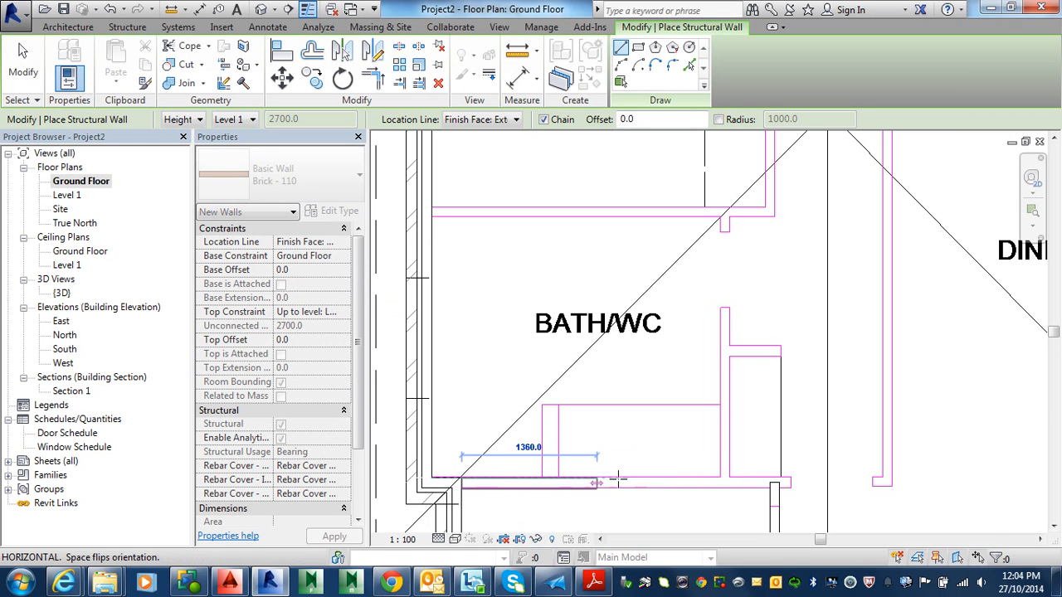
pyautogui.click(789, 480)
pyautogui.press('Escape')
pyautogui.press('Escape')
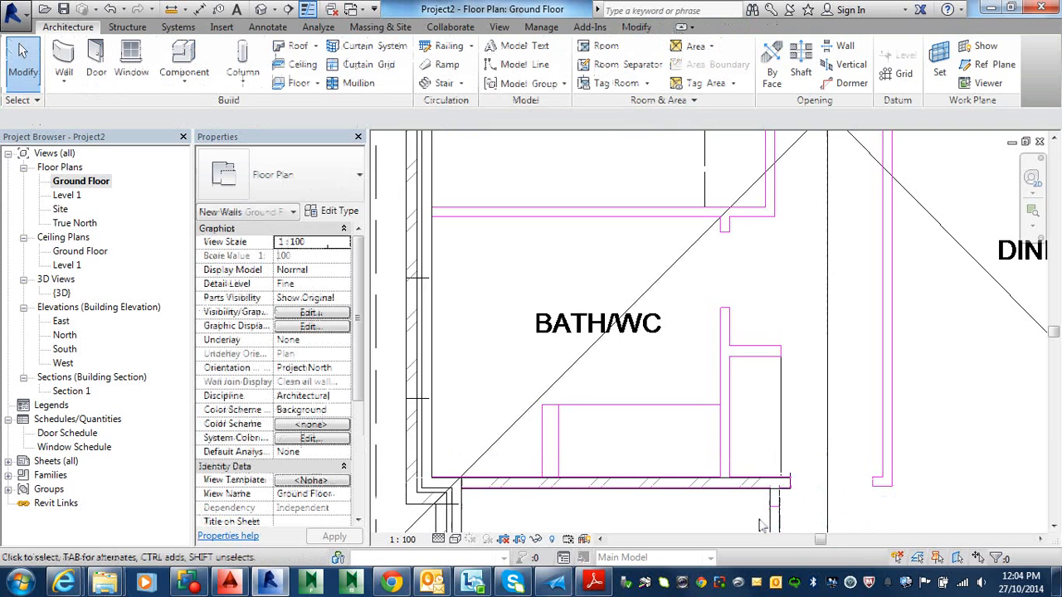
# - Examine the junction of the brick wall with the LDY/Kitchen stud wall and the remaining internal walls on the plan
pyautogui.moveTo(754, 514); pyautogui.dragTo(720, 433, button='middle')
pyautogui.scroll(3, 720, 433)
pyautogui.scroll(1, 740, 380)
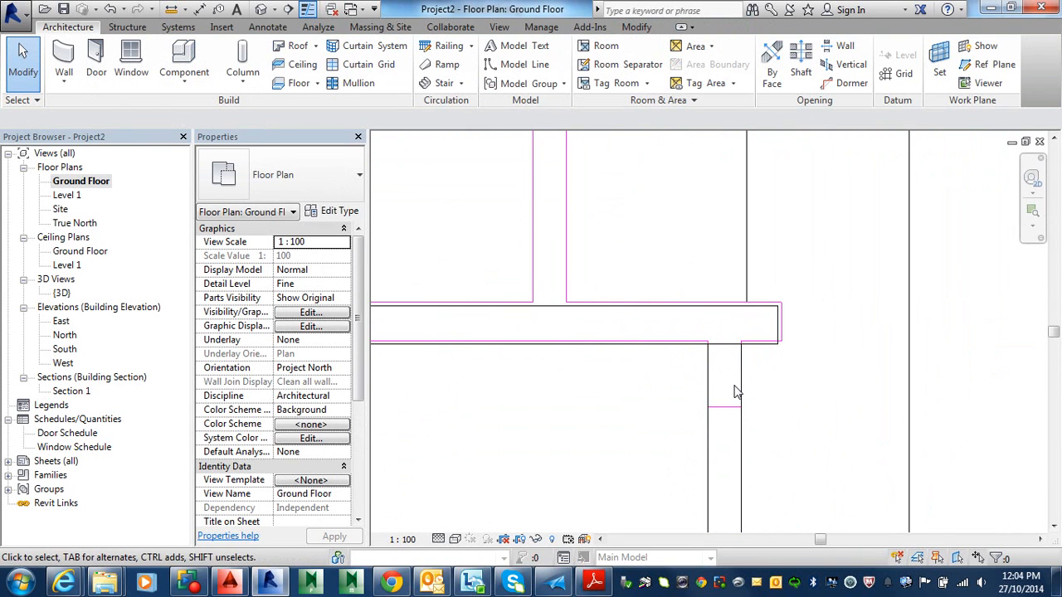
pyautogui.click(739, 387)
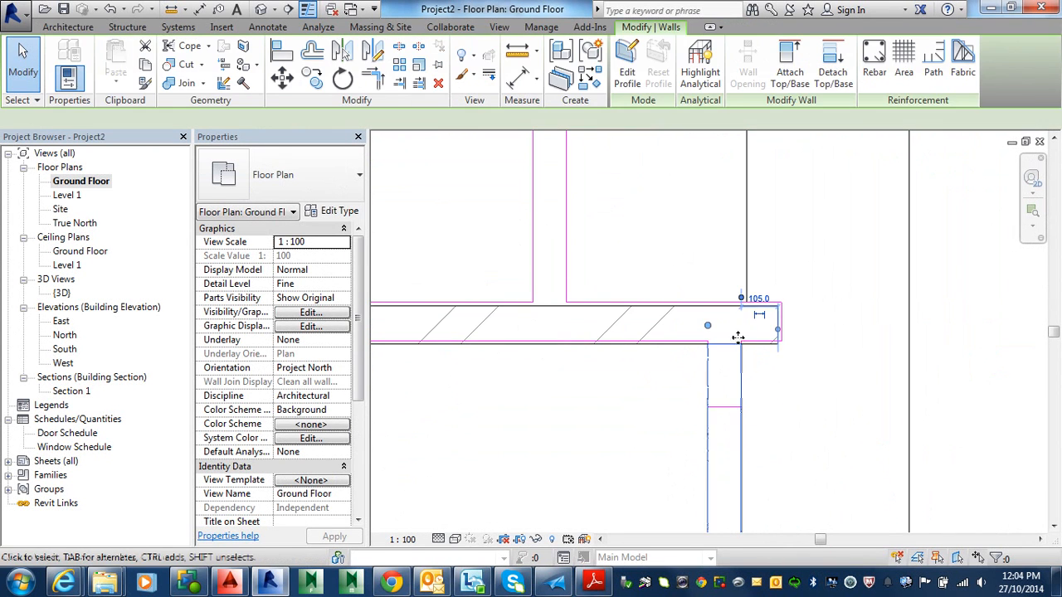
pyautogui.click(818, 379)
pyautogui.scroll(-2, 760, 330)
pyautogui.scroll(-4, 744, 337)
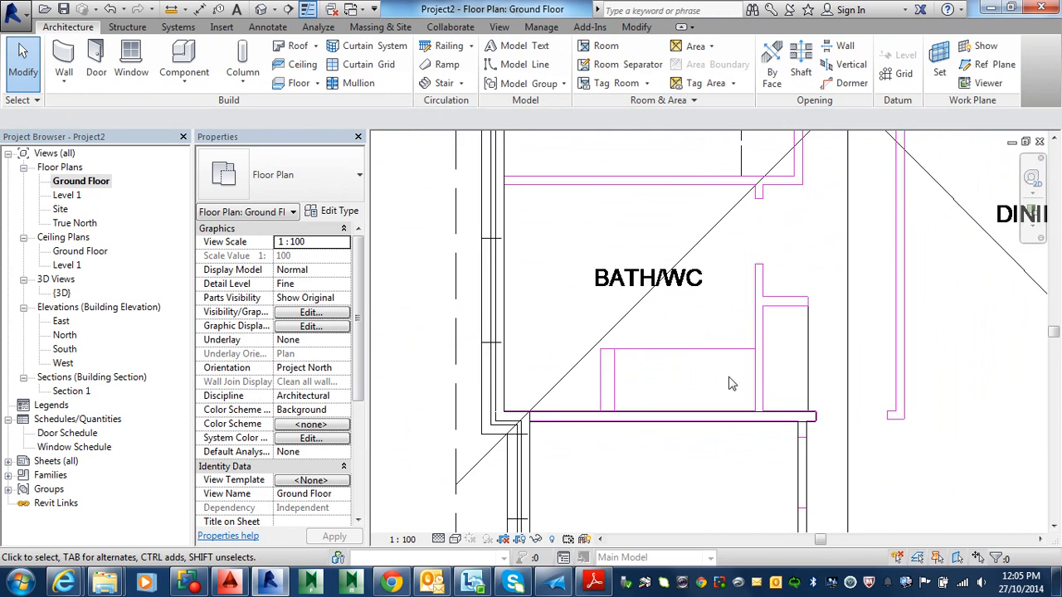
pyautogui.scroll(-5, 745, 355)
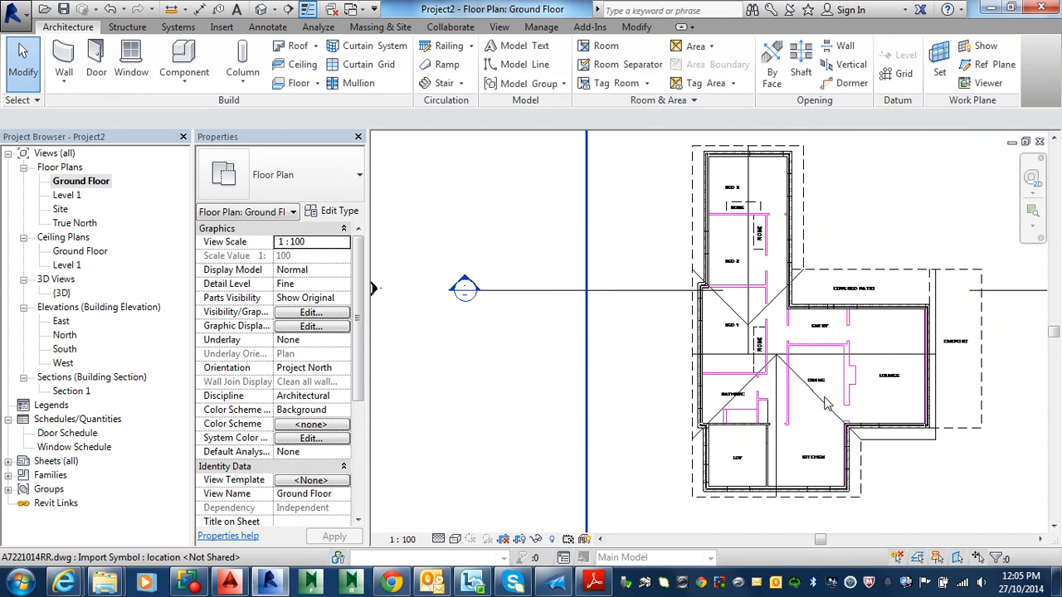
# - Measure the thickness of the CAD wall outline between Dining and Lounge at its end near the Kitchen
pyautogui.scroll(4, 847, 406)
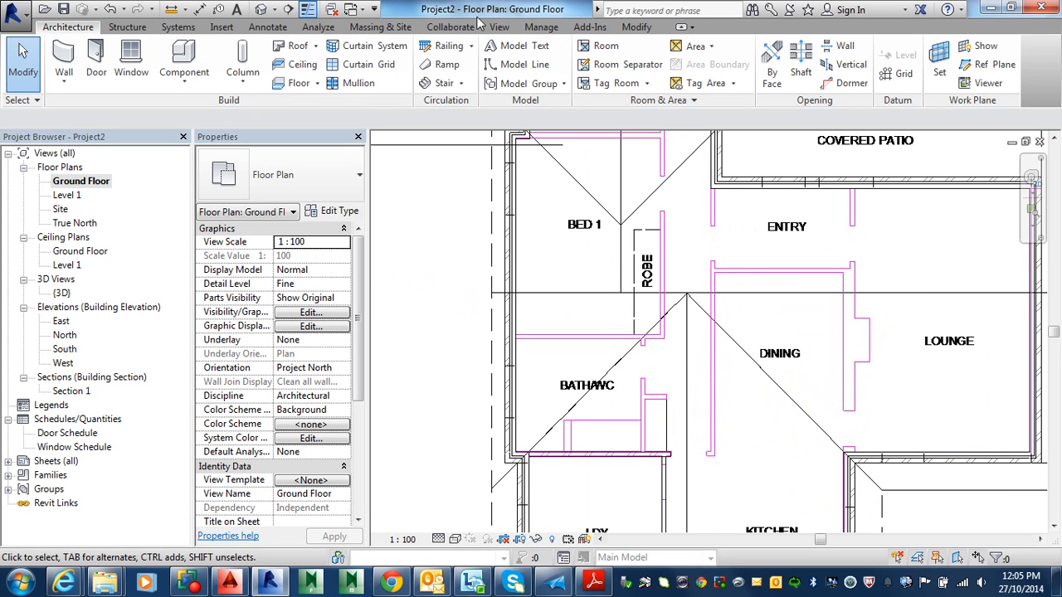
pyautogui.click(171, 10)
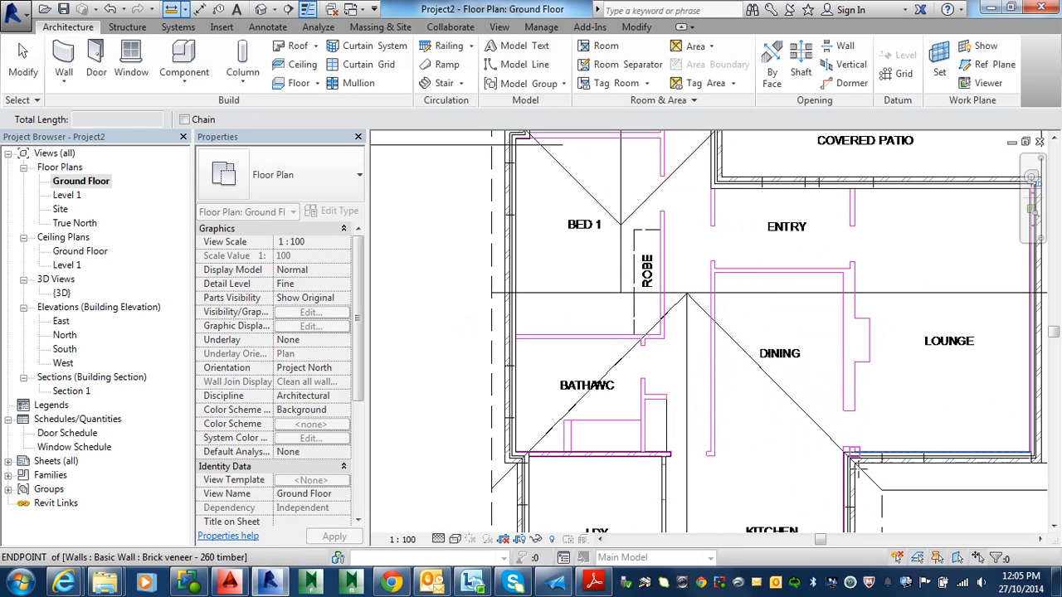
pyautogui.click(842, 408)
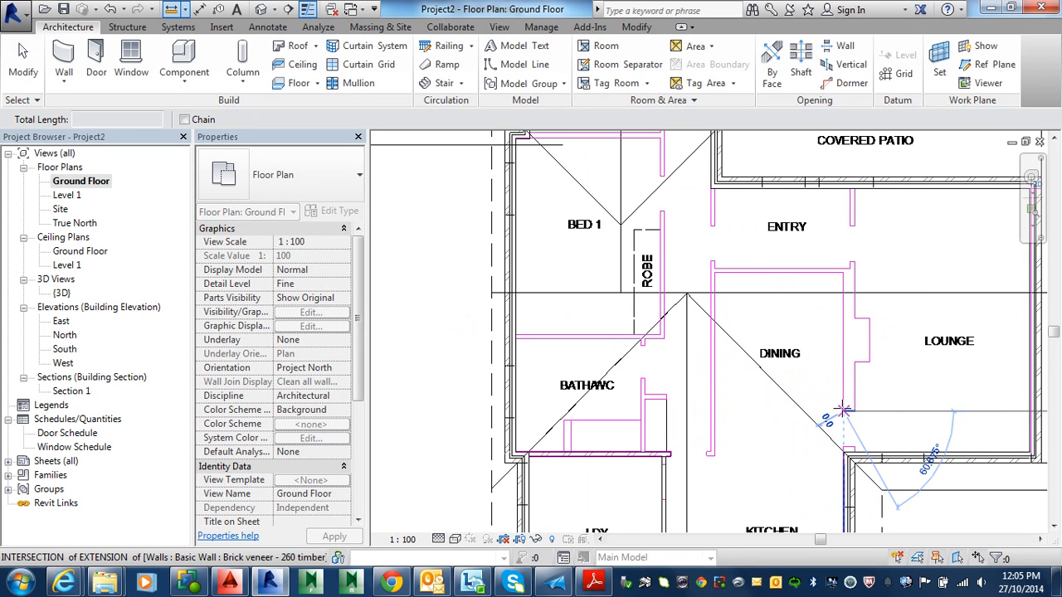
pyautogui.click(854, 405)
pyautogui.scroll(3, 854, 405)
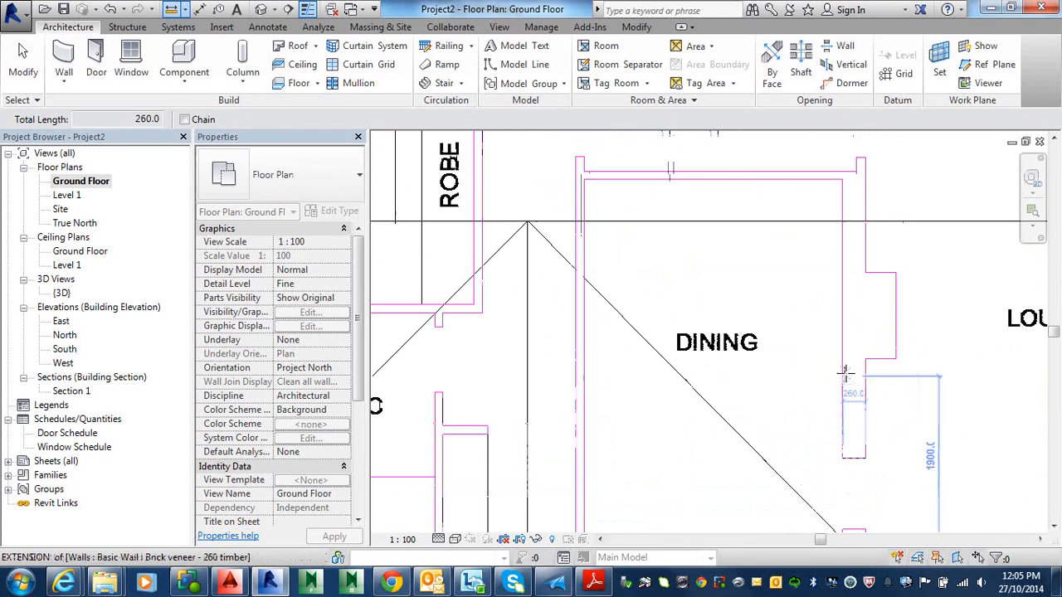